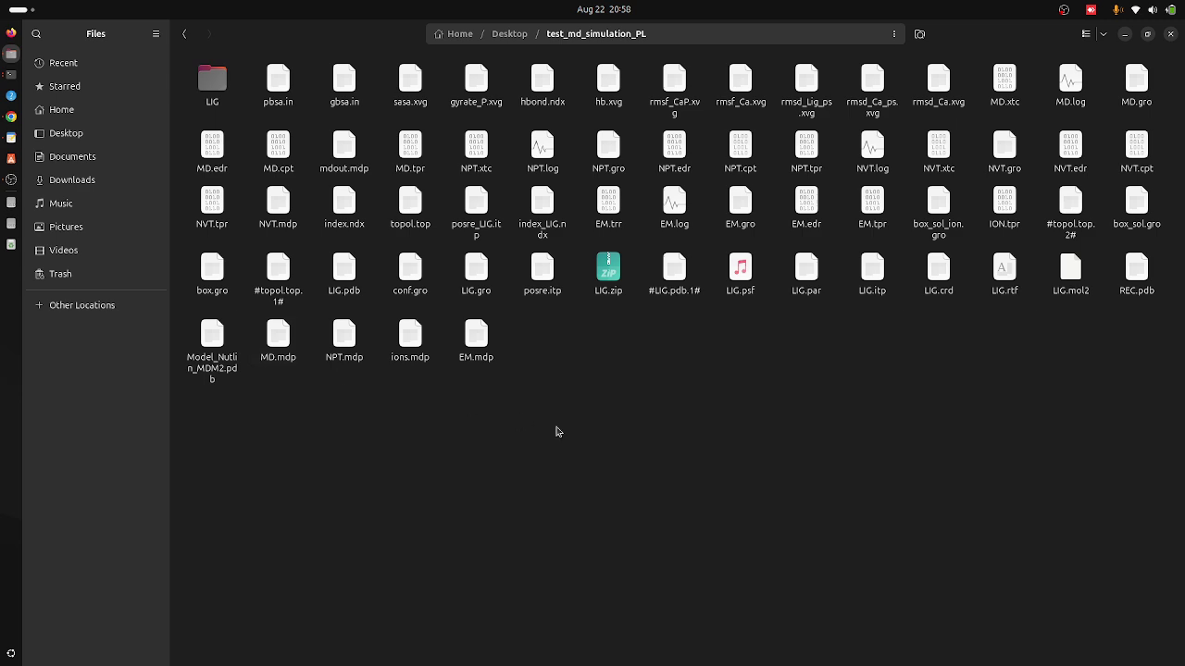
Step: Switch to the terminal and list the simulation folder's files with ls -lstr
right_click(585, 444)
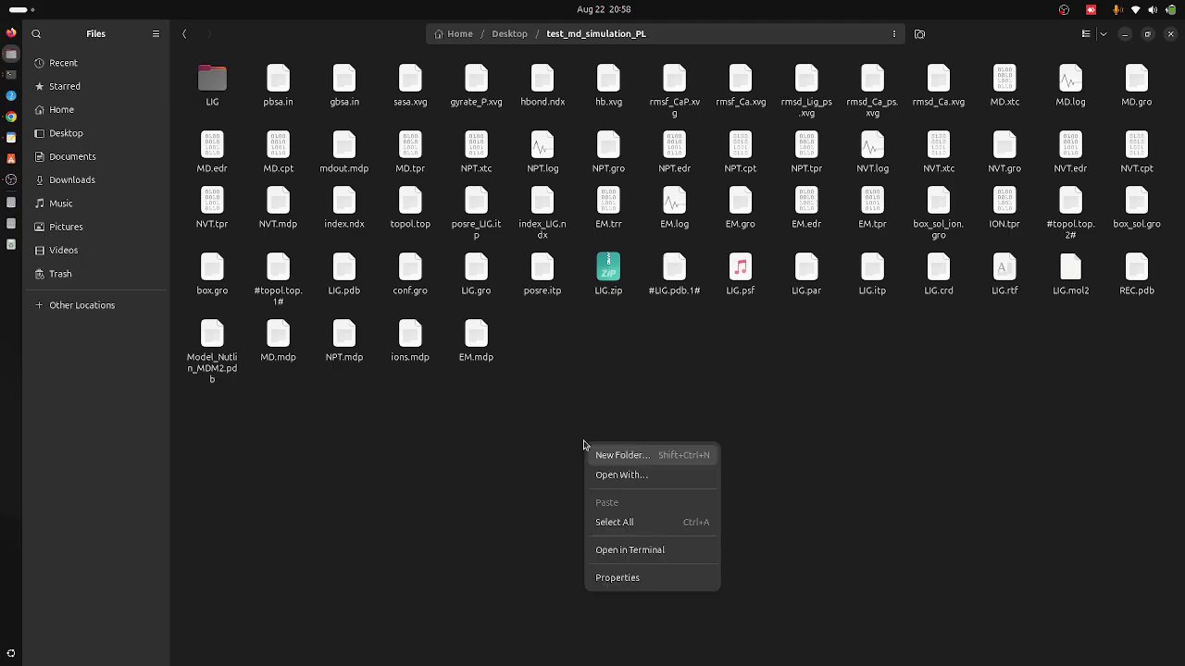
left_click(534, 495)
left_click(10, 74)
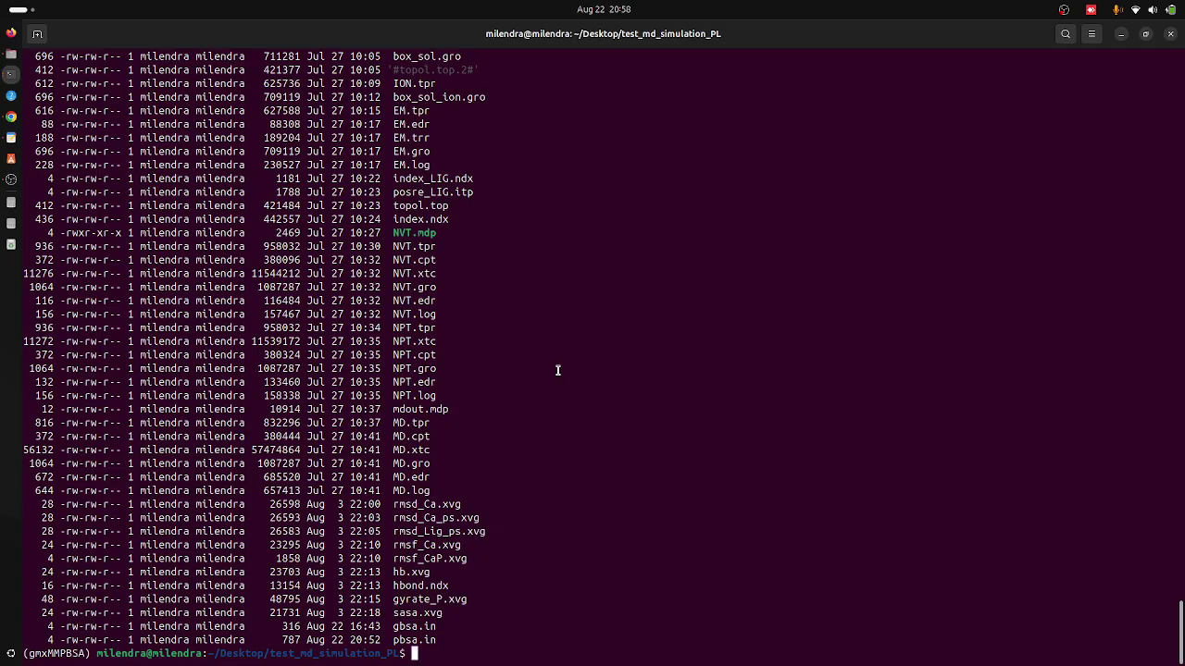
type("ls -ls")
type("tr")
Step: Enter the command gmx_MMPBSA -i pbsa.in -cs MD.tpr -ci index.ndx -cg 1 13 -ct MD.xtc -cp topol.top without running it
type("gmx_")
type("MMPBS")
type("A ")
type("-")
type("i ")
type("pb")
key("Tab")
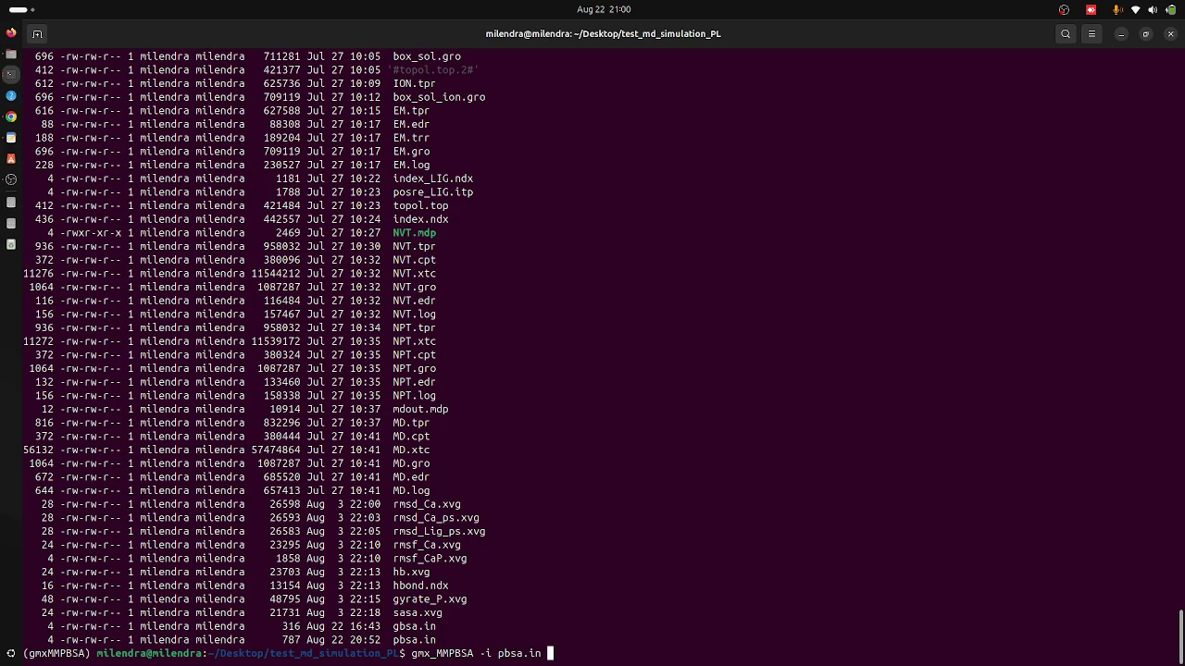
type("-cs MD.tpr -ci index.ndx -cg 1 1")
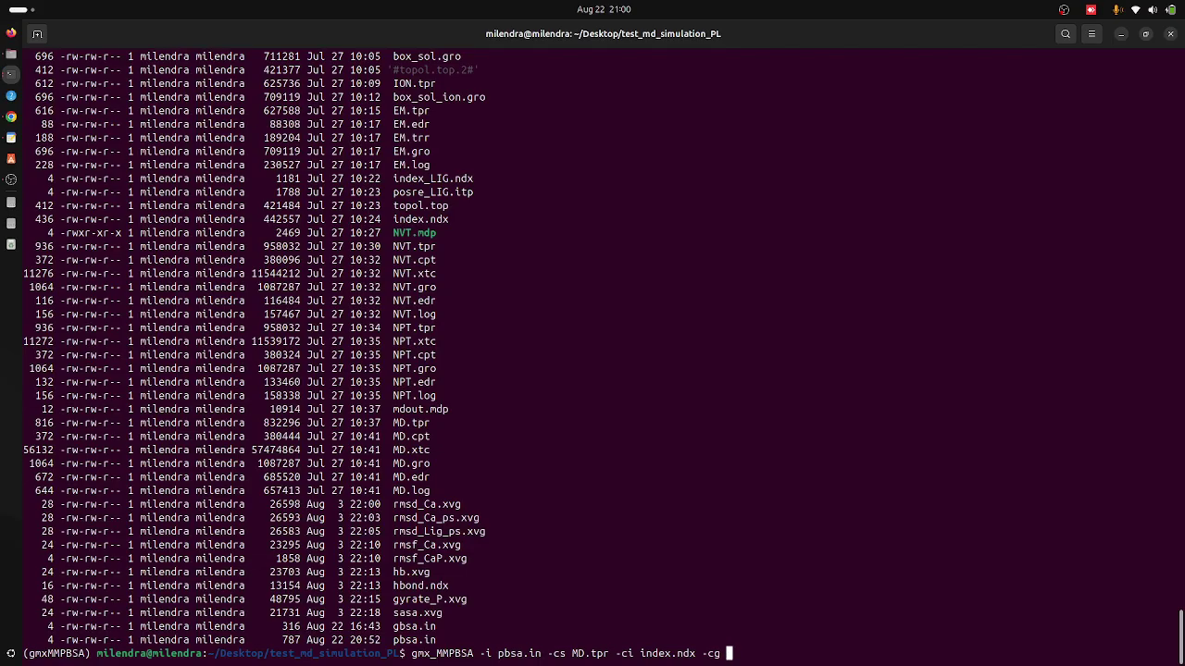
type("3 -ct MD.xtc ")
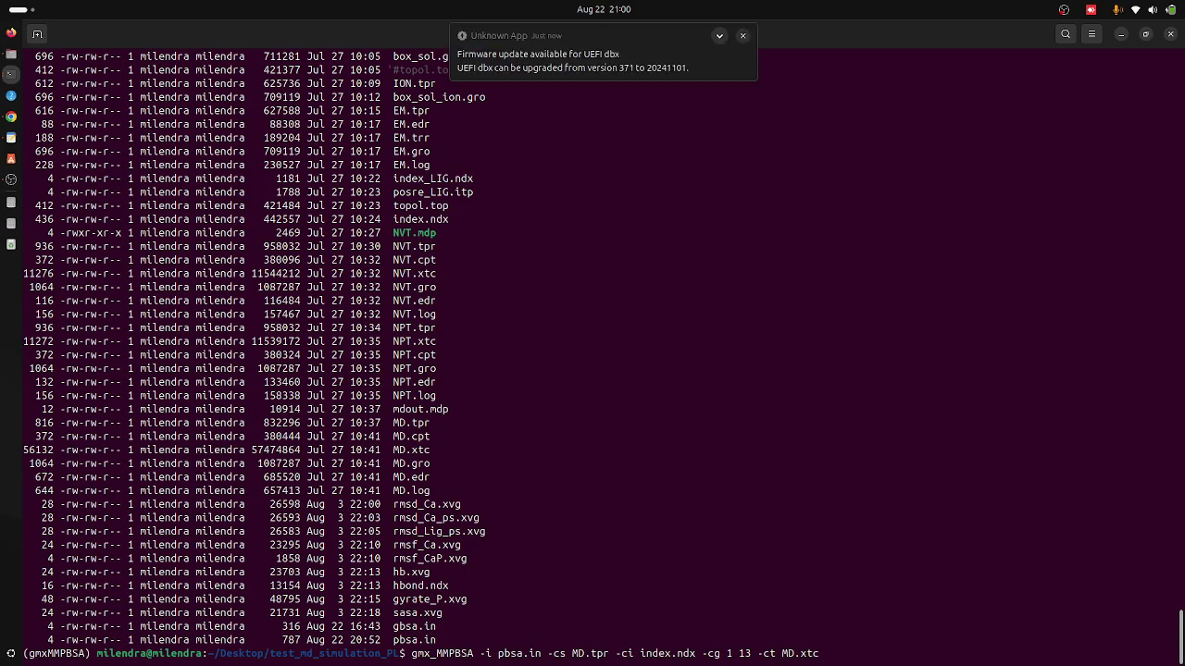
type("-cp")
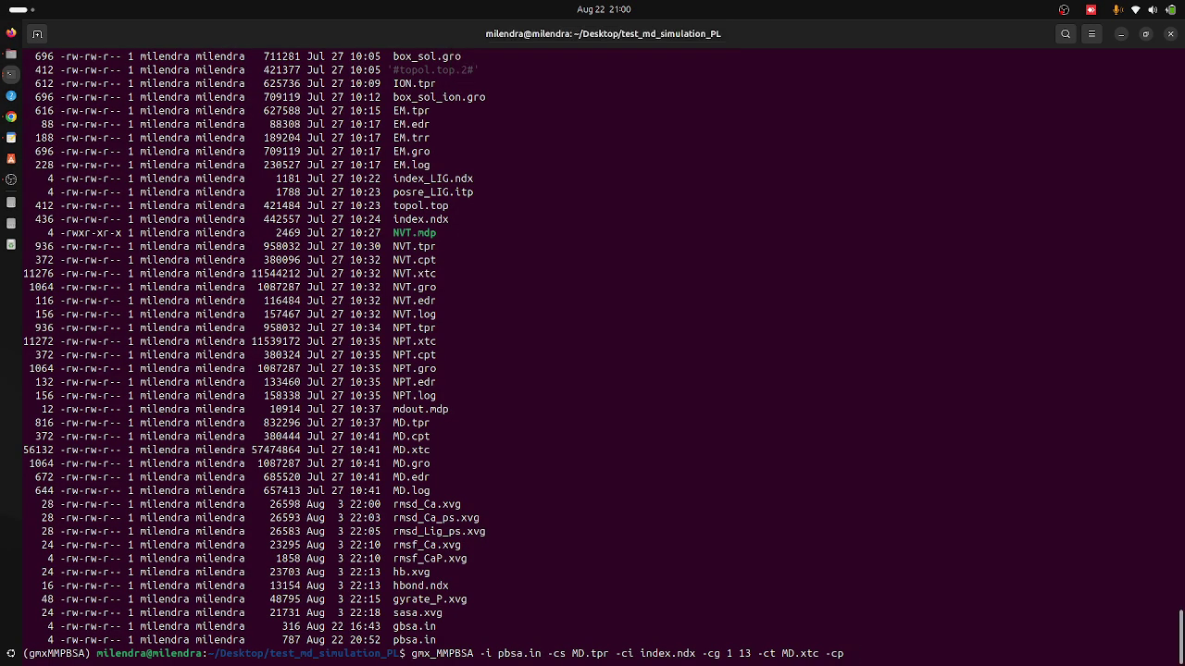
type(" topo")
key("Tab")
Step: Review the entered command's input, structure, index, group, trajectory and topology options one by one
left_click_drag(411, 653, 905, 654)
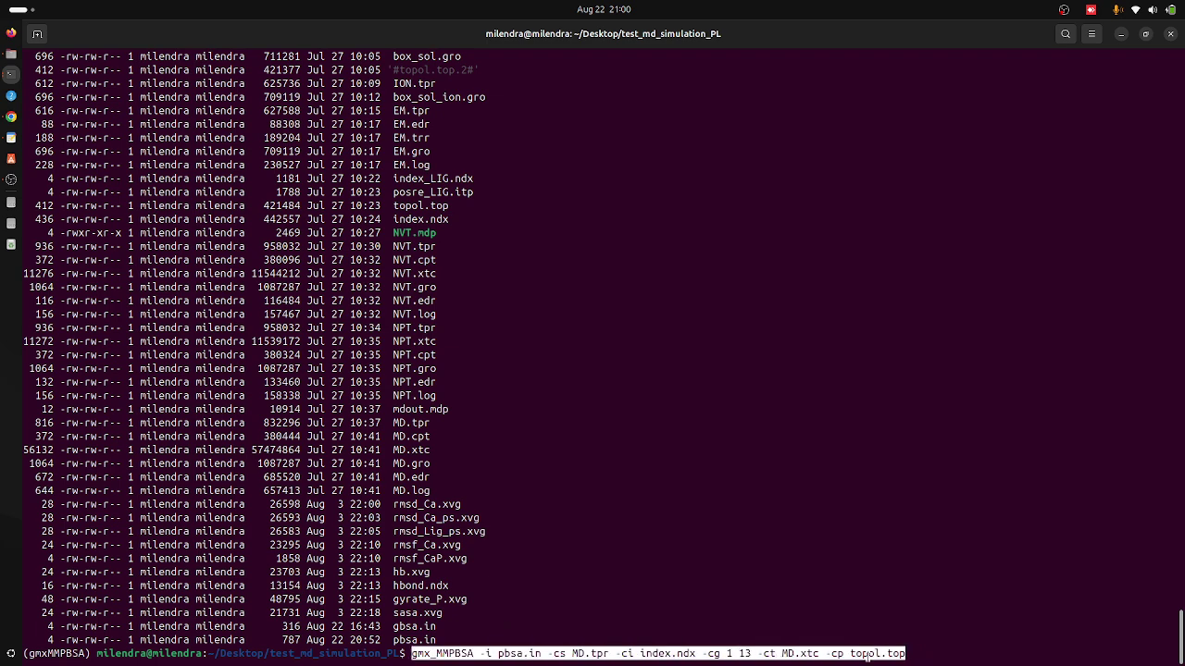
left_click(889, 655)
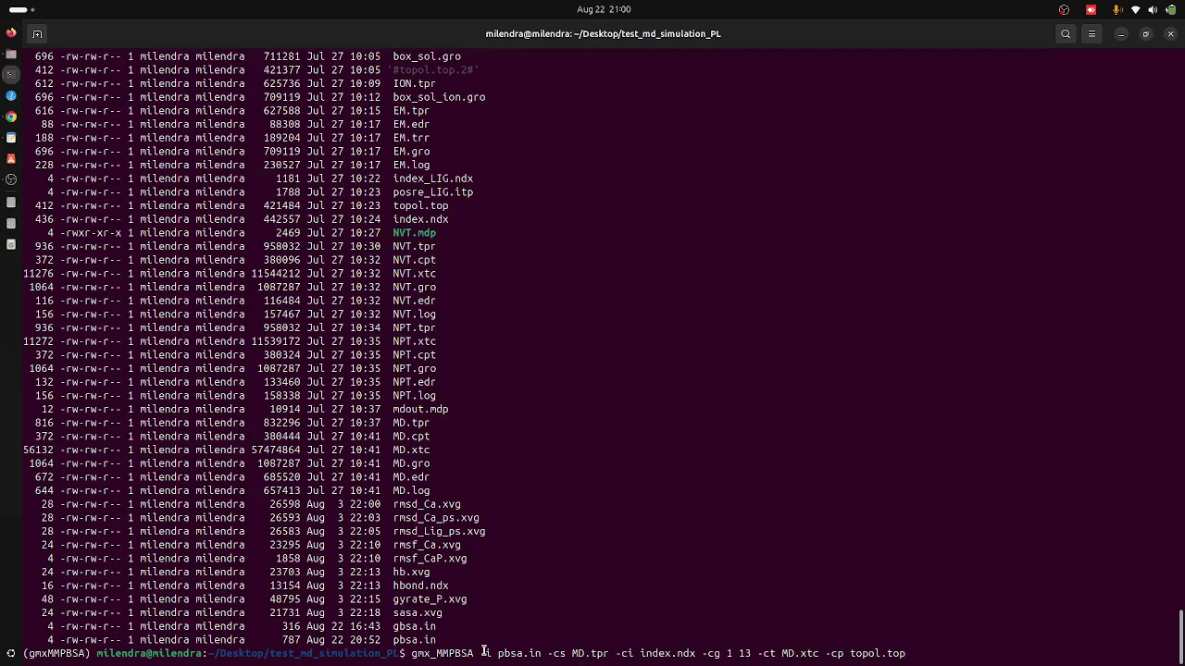
mouse_move(483, 653)
left_mouse_down()
mouse_move(561, 655)
mouse_move(500, 656)
left_mouse_up()
left_click(543, 657)
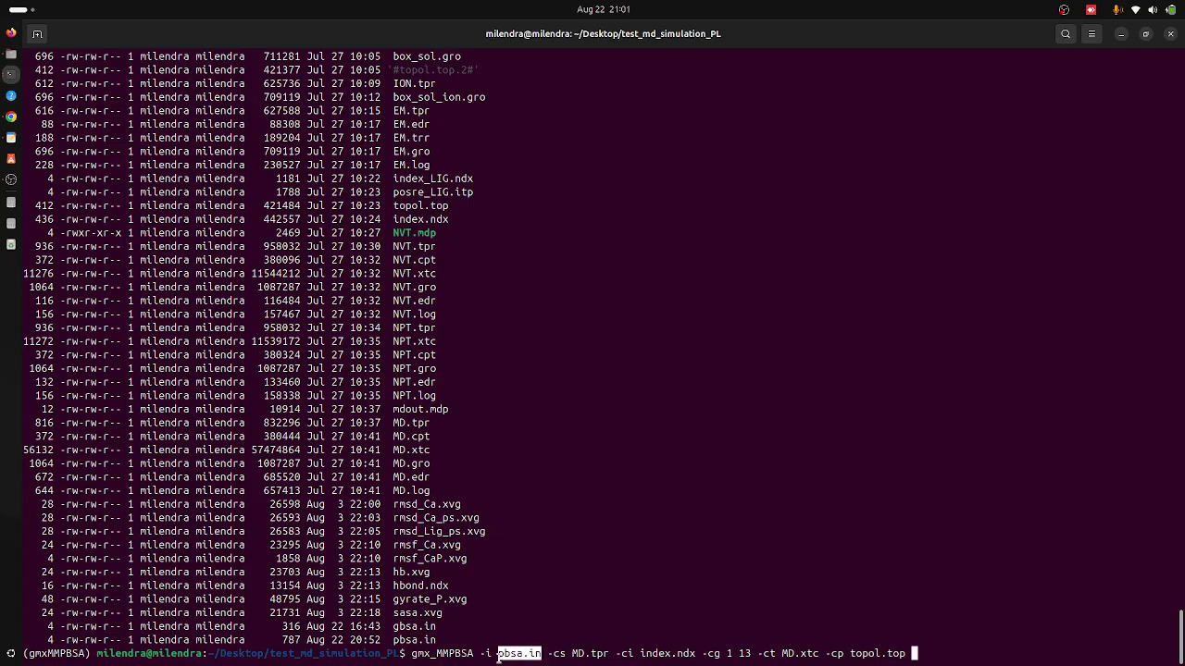
left_click(499, 657)
left_click_drag(544, 654, 574, 654)
left_click(576, 653)
left_click_drag(620, 655, 639, 654)
left_click(659, 654)
left_click_drag(755, 650, 713, 653)
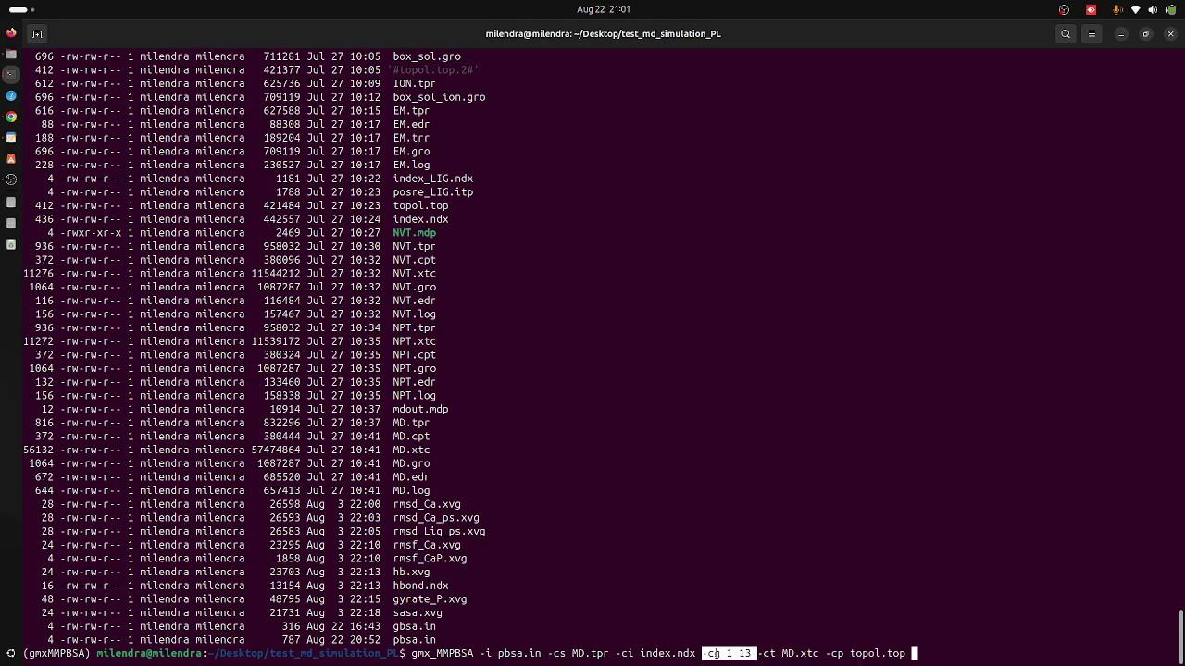
left_click(714, 653)
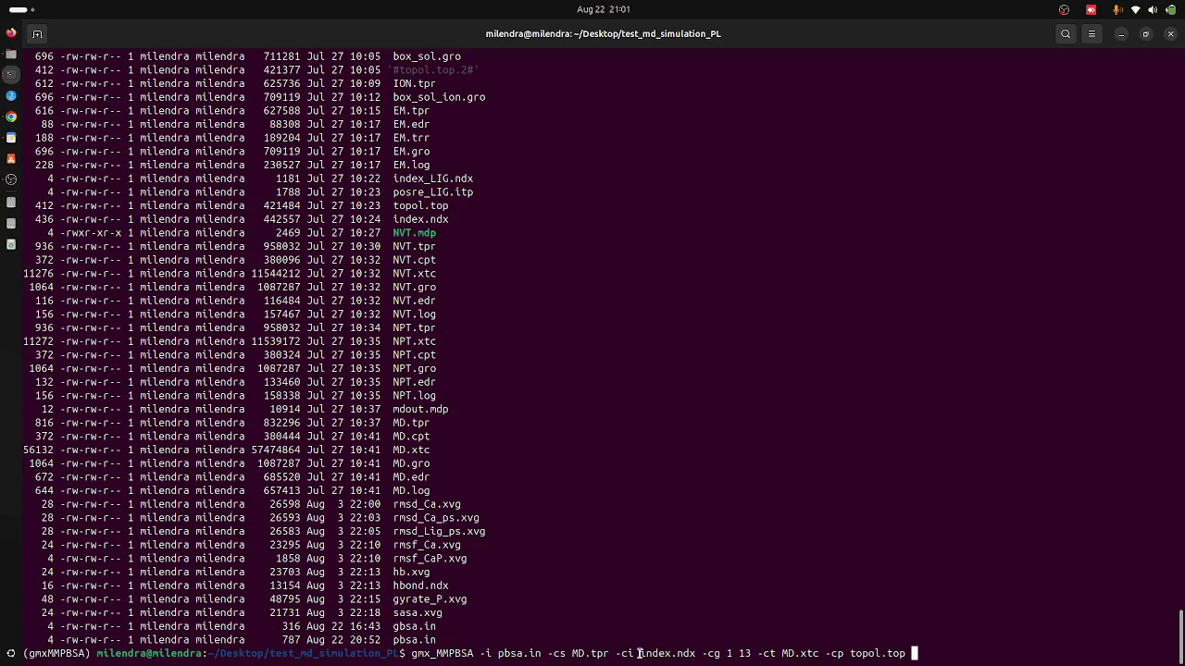
left_click_drag(639, 653, 750, 654)
left_click(693, 653)
left_click(760, 648)
left_click_drag(758, 654, 817, 648)
left_click(804, 648)
Step: Run the gmx_MMPBSA command and review its log, including the residues selected for decomposition analysis
key("Return")
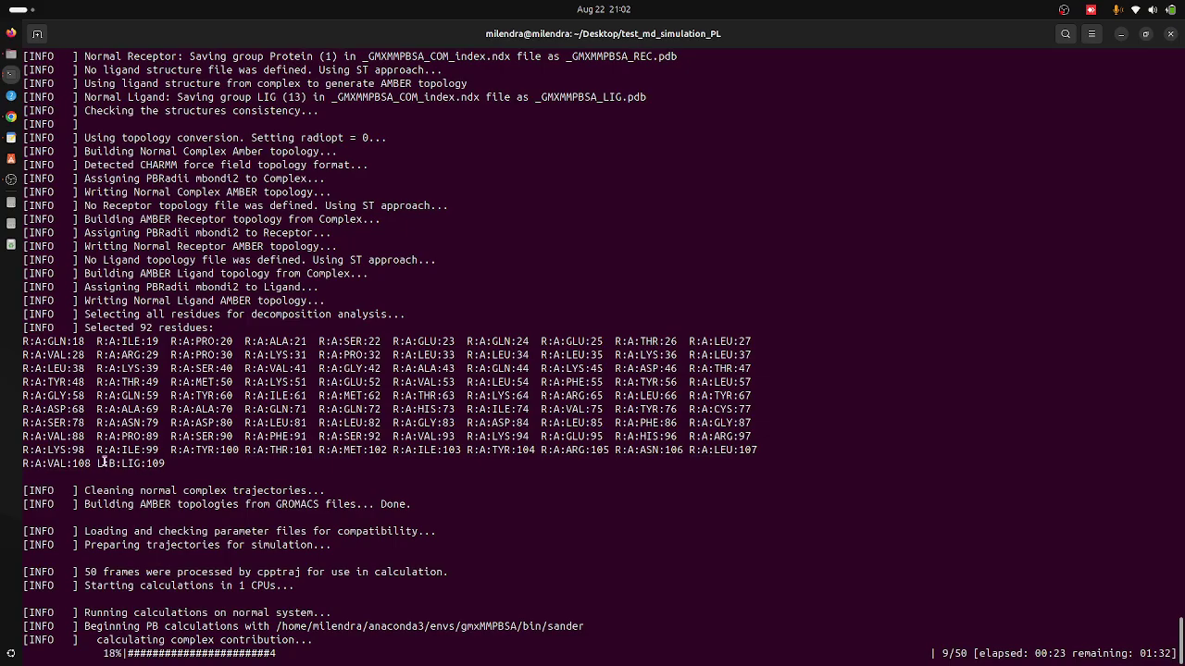
left_click_drag(91, 463, 22, 340)
left_click(141, 386)
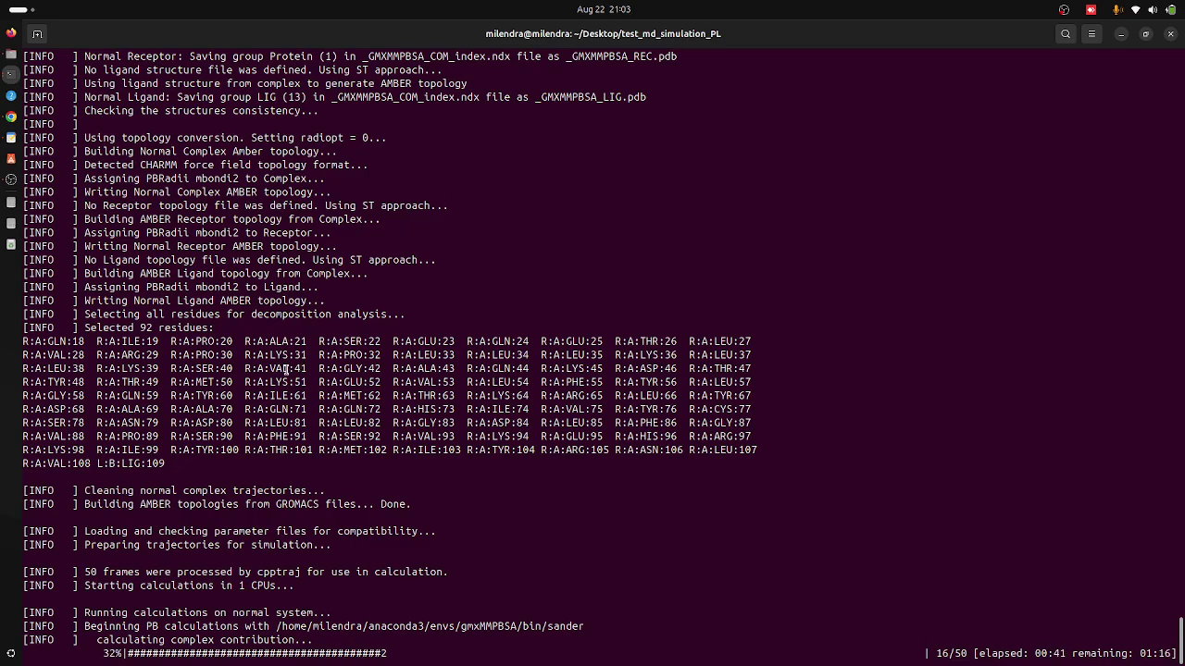
scroll(286, 369, "up", 20)
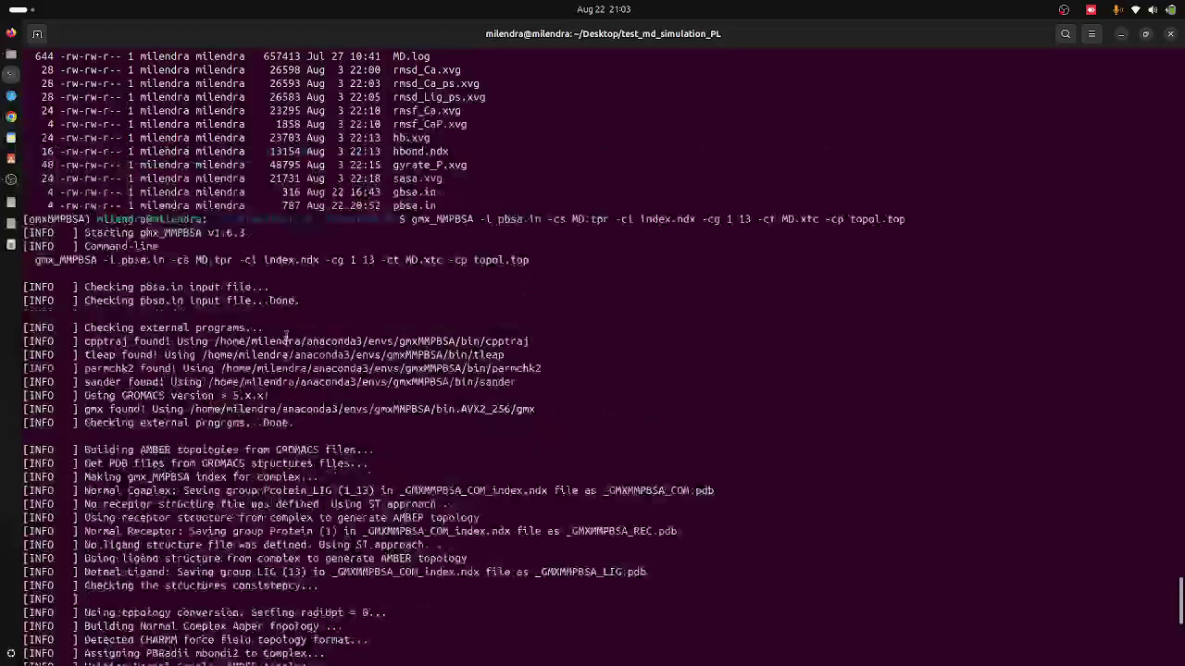
scroll(286, 356, "down", 20)
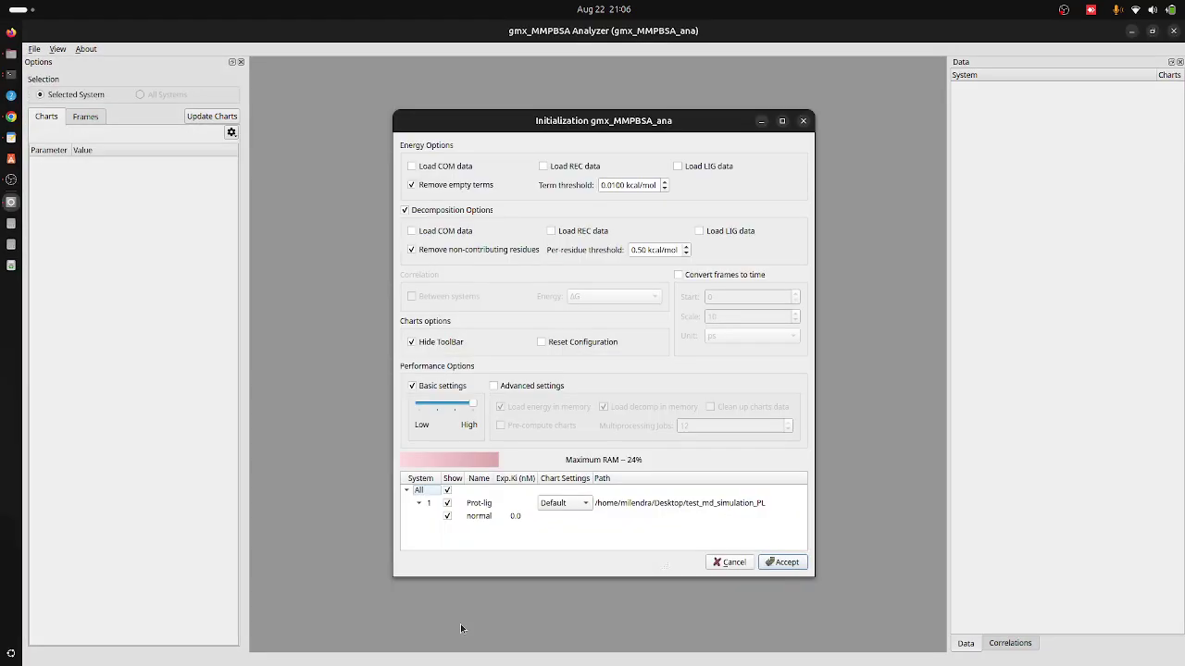
Step: Accept the default initialization options in gmx_MMPBSA Analyzer, view the Binding (ΔG) PB+IE bar chart enlarged, and close the chart
left_click(785, 563)
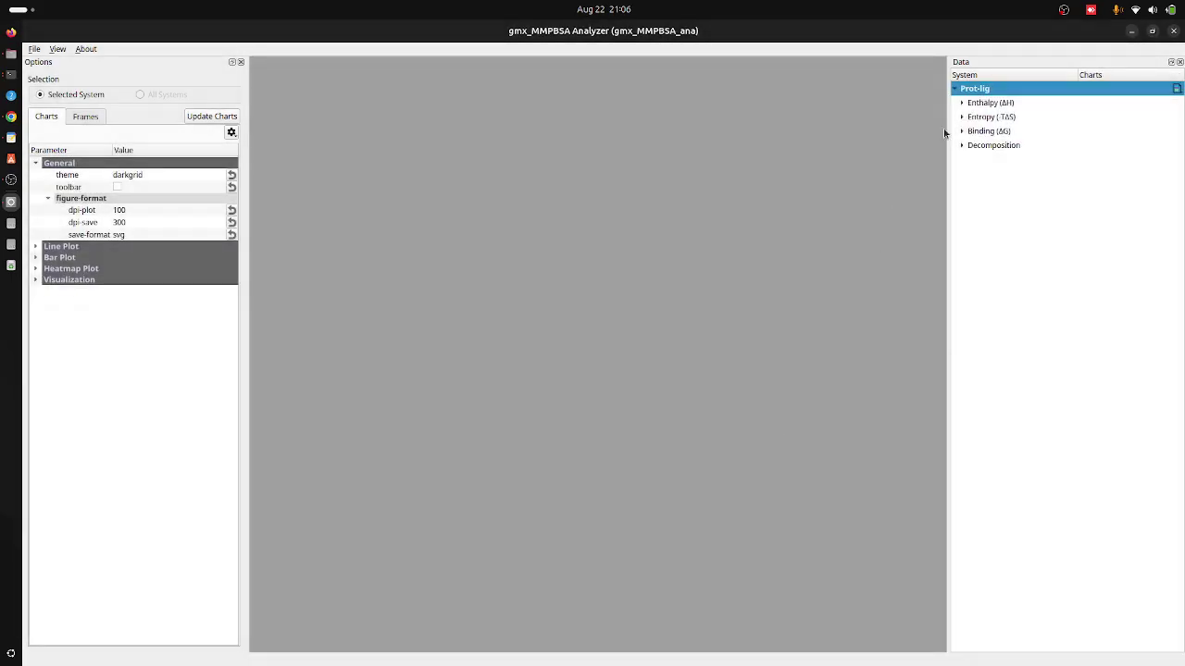
left_click(961, 130)
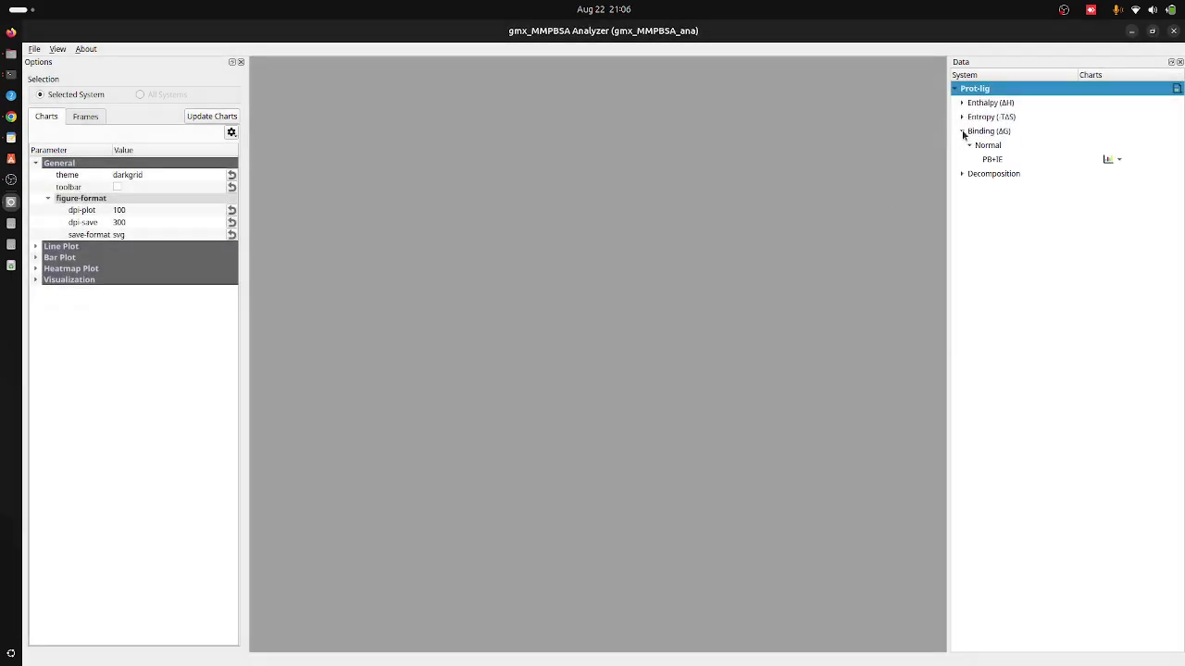
left_click(1107, 159)
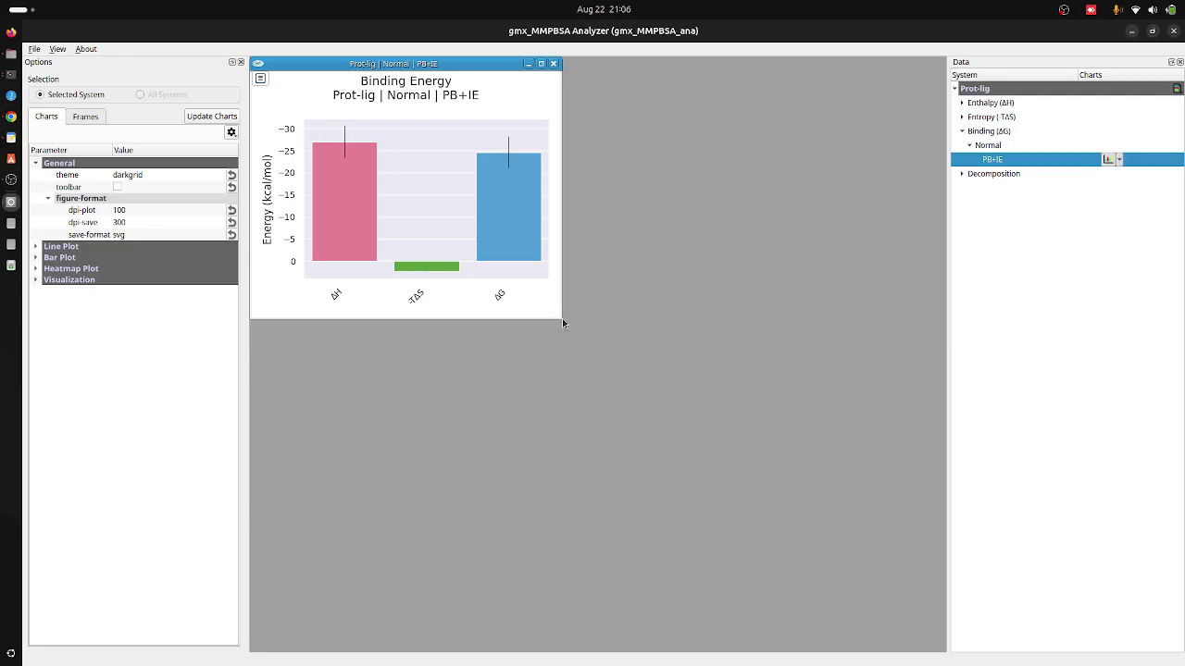
left_click_drag(565, 319, 749, 479)
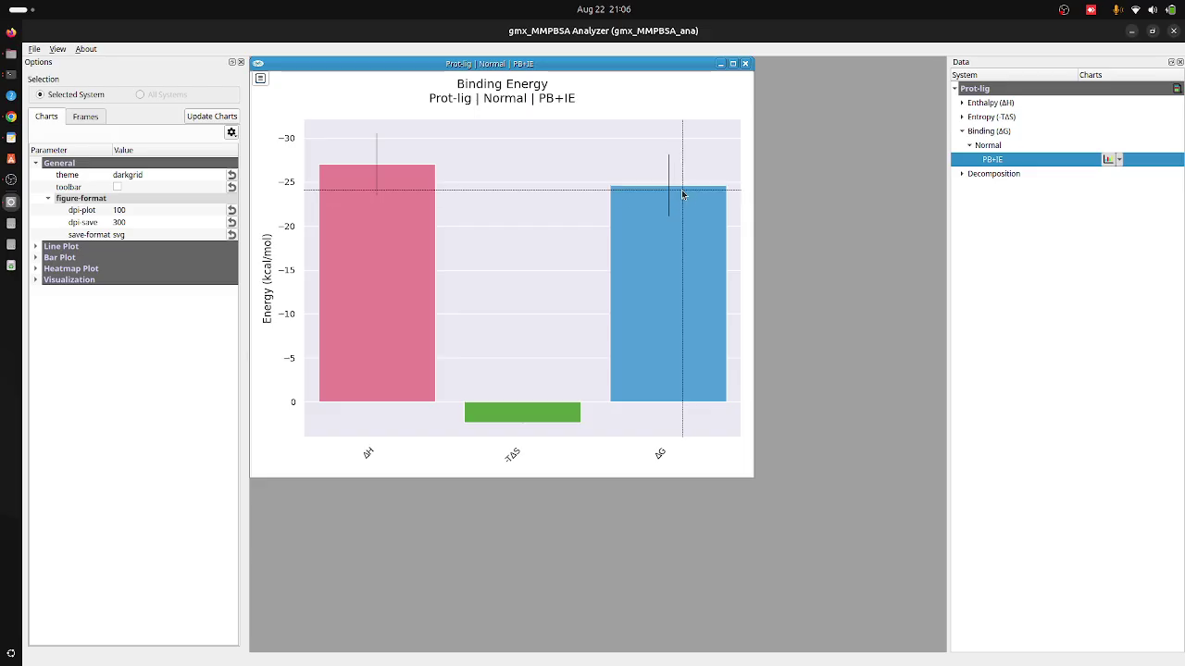
left_click(744, 63)
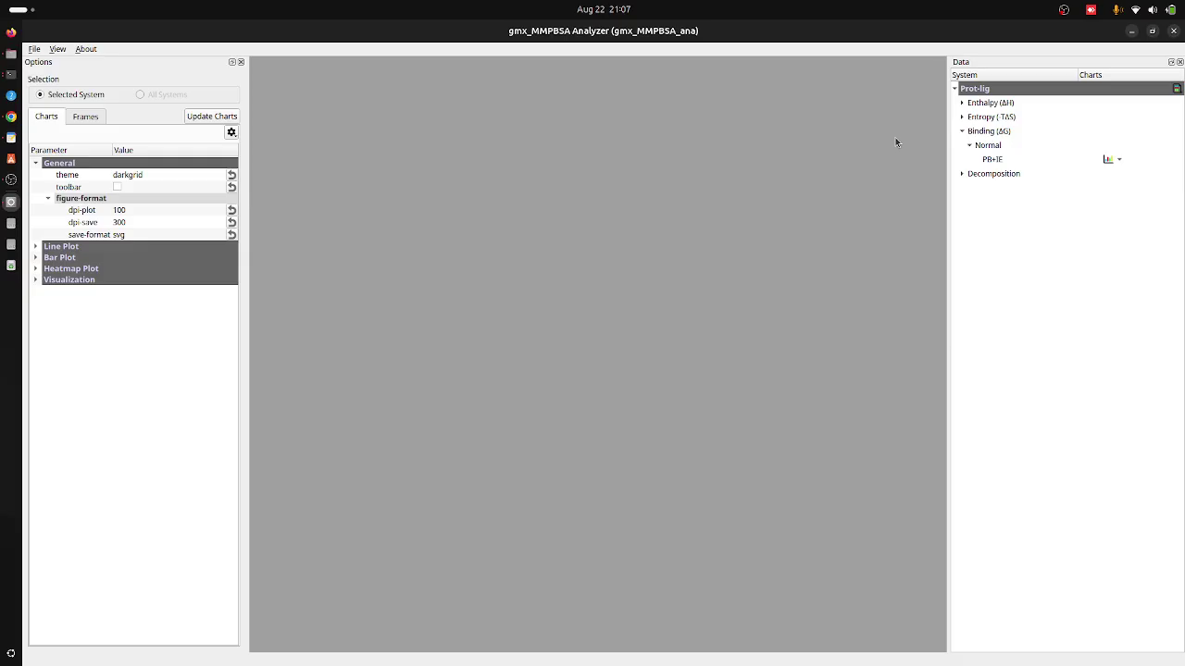
Step: Open the per-residue heatmaps for TDC and SDC under the PB Delta decomposition and move the SDC heatmap over the TDC one
left_click(962, 174)
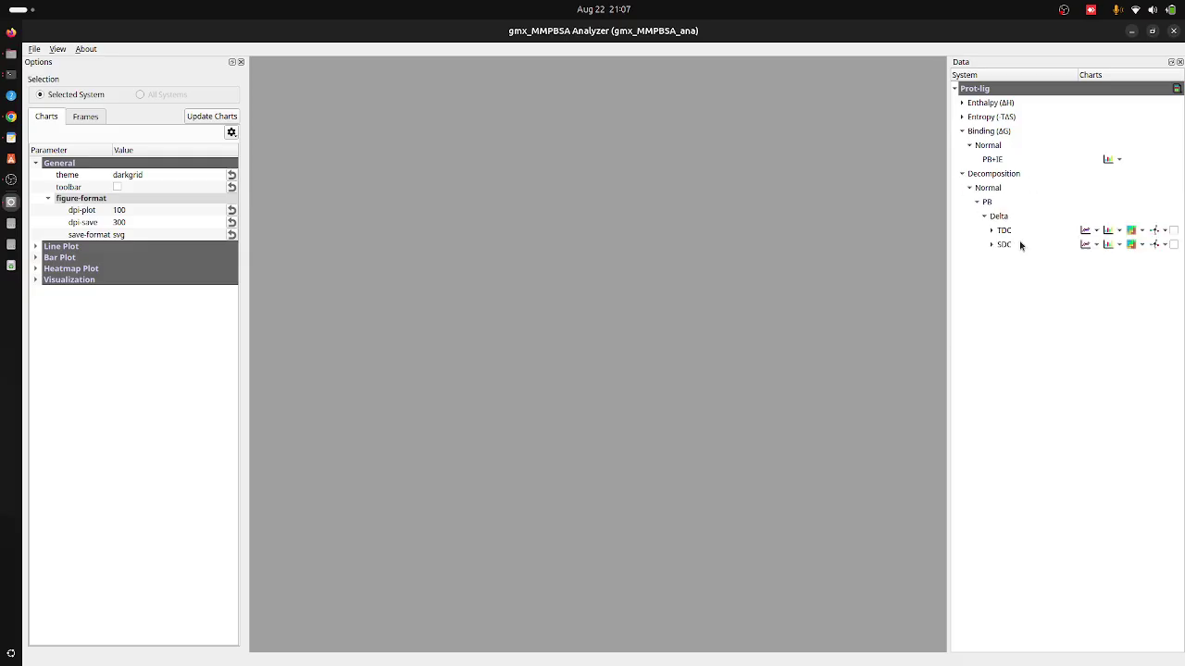
left_click(1131, 229)
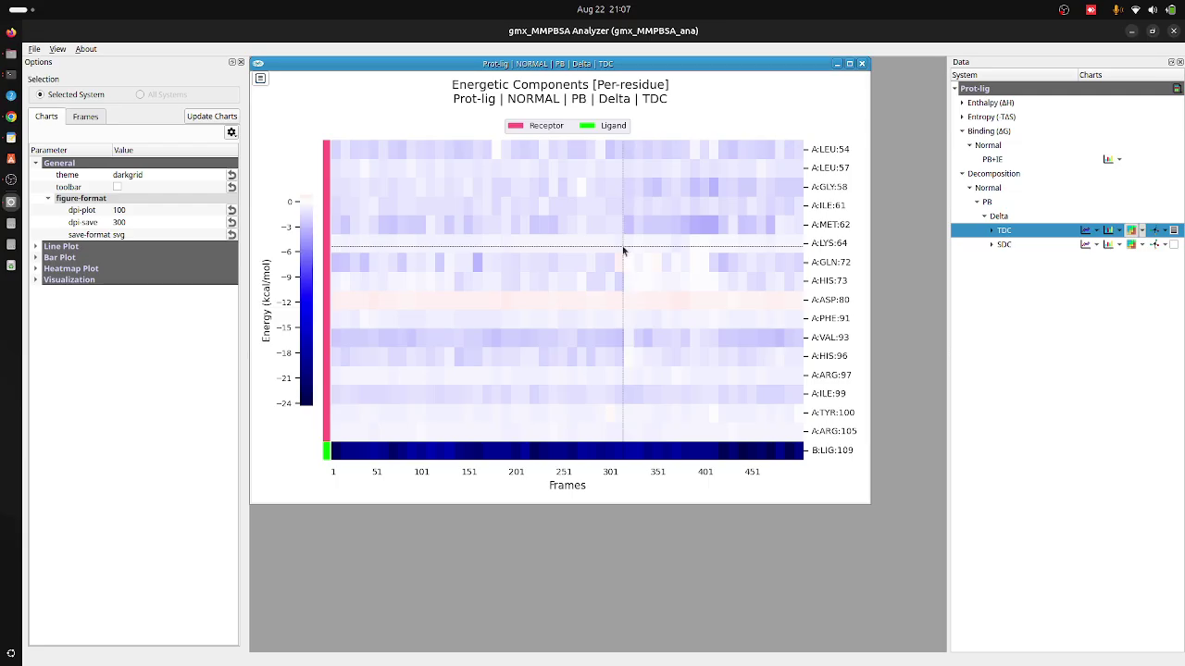
left_click(1131, 245)
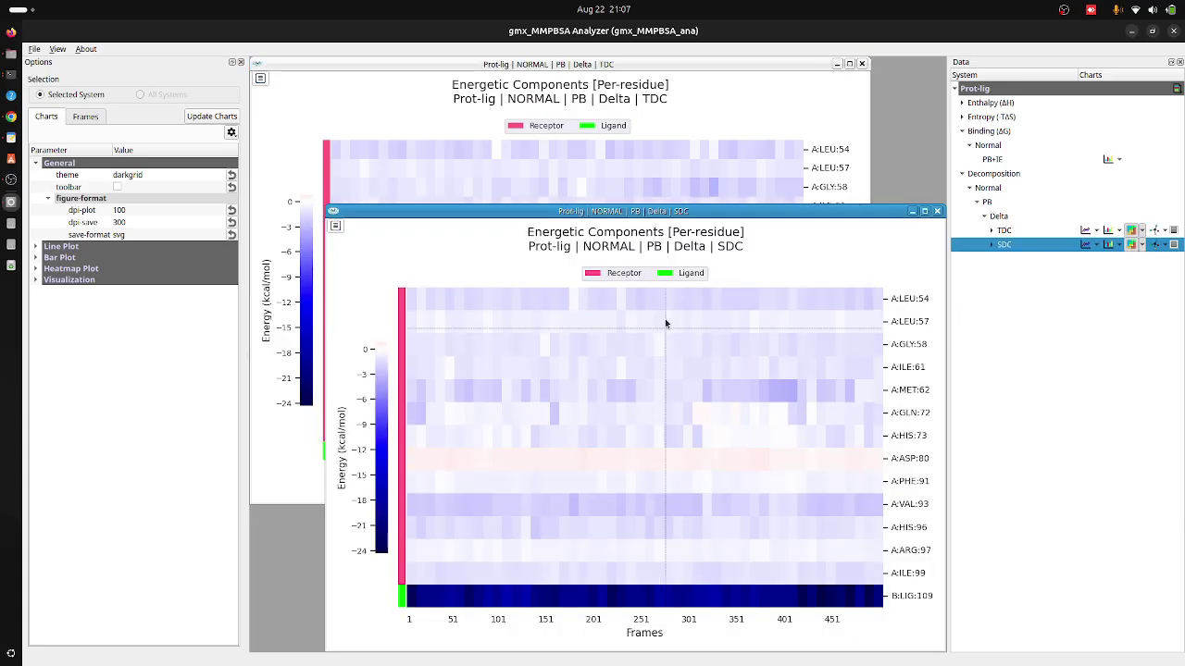
left_click_drag(652, 215, 594, 73)
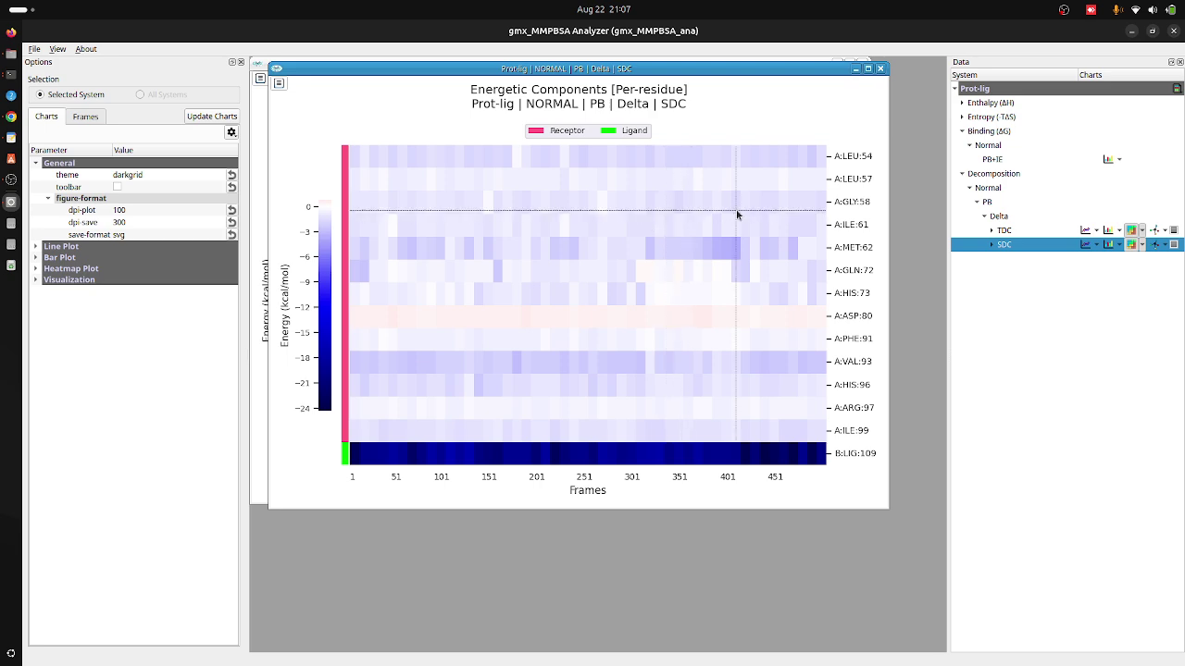
Step: Open the SDC per-residue energy bar chart, enlarge it and place it near the top of the chart area
left_click(1107, 243)
left_click_drag(801, 395, 607, 172)
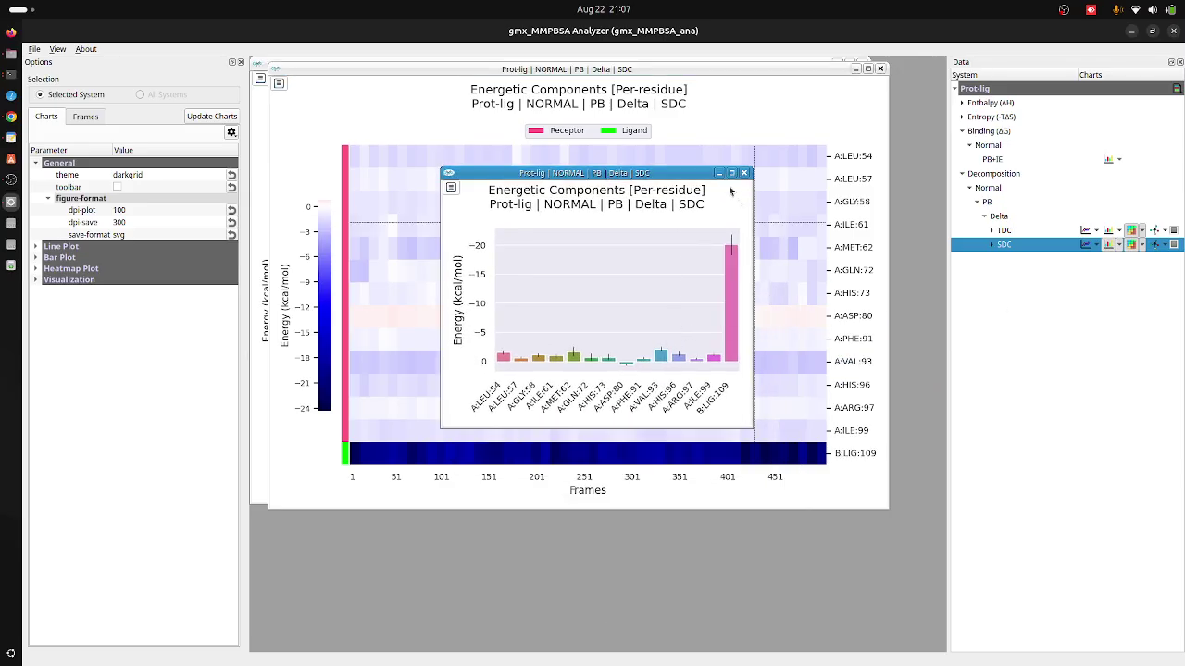
left_click_drag(752, 425, 895, 565)
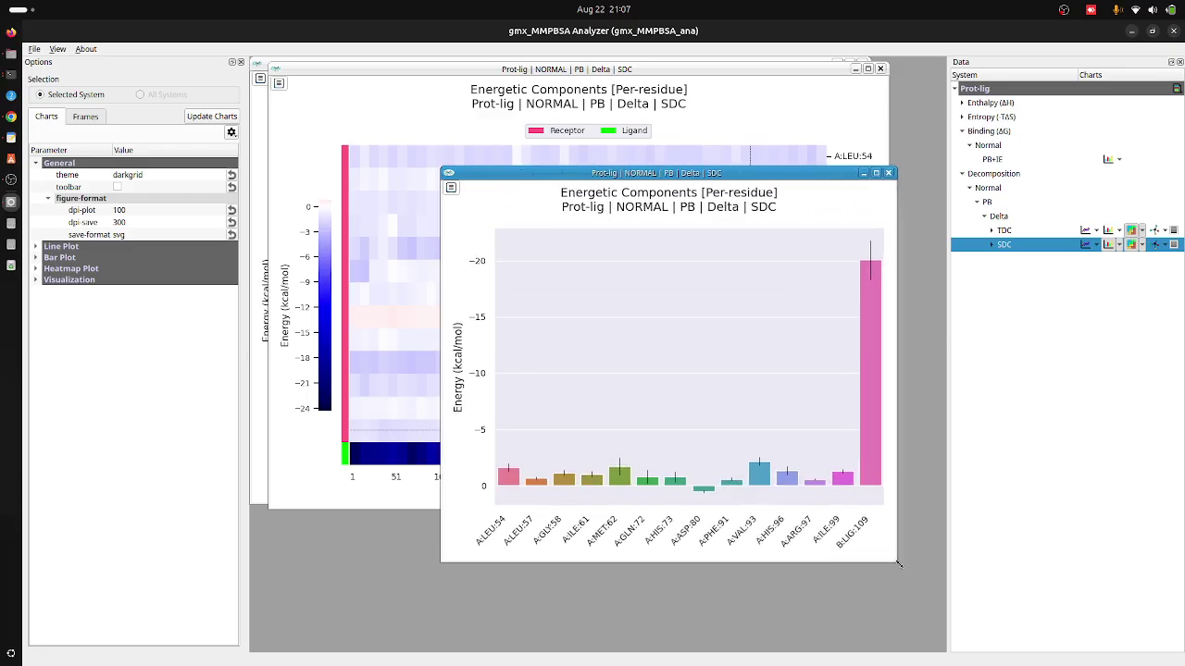
left_click_drag(720, 183, 607, 82)
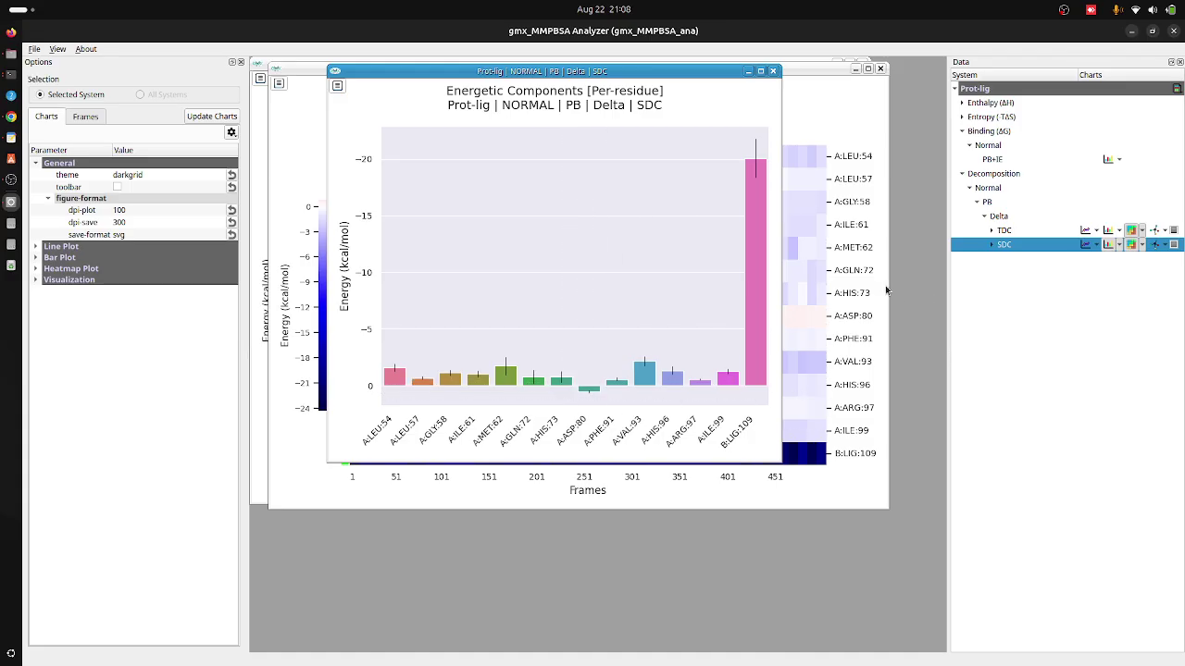
Step: Close the analyzer and list the simulation folder's files in the terminal with ls -lstr
left_click(1171, 33)
left_click(576, 365)
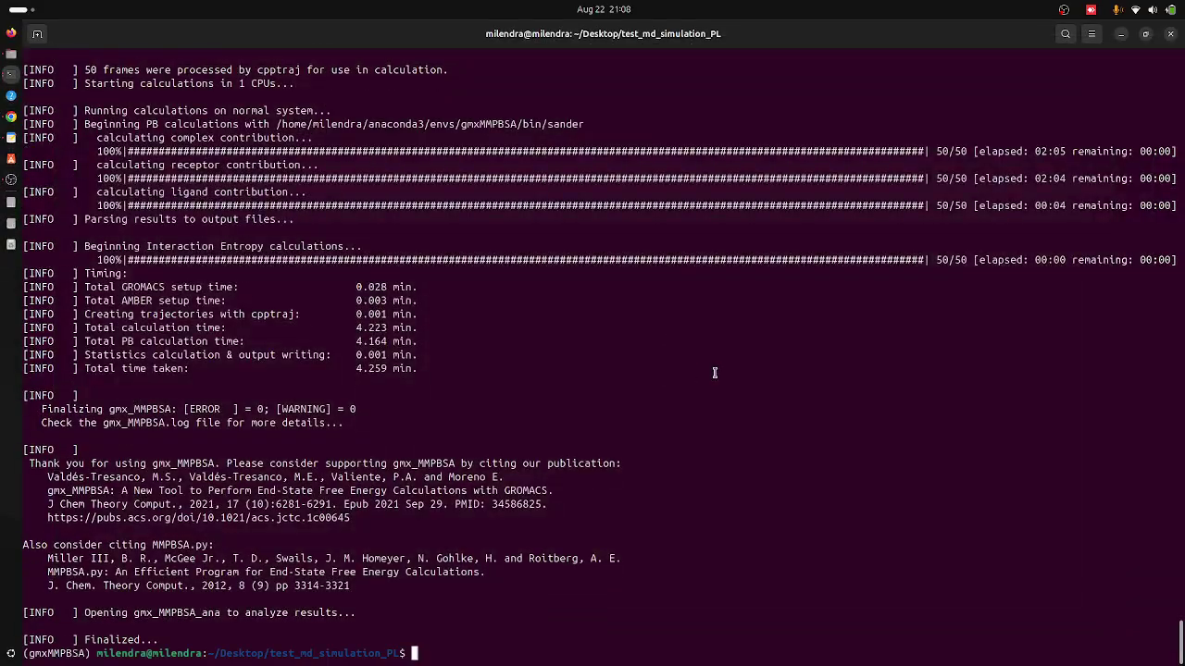
type("ls -lstr")
key("Return")
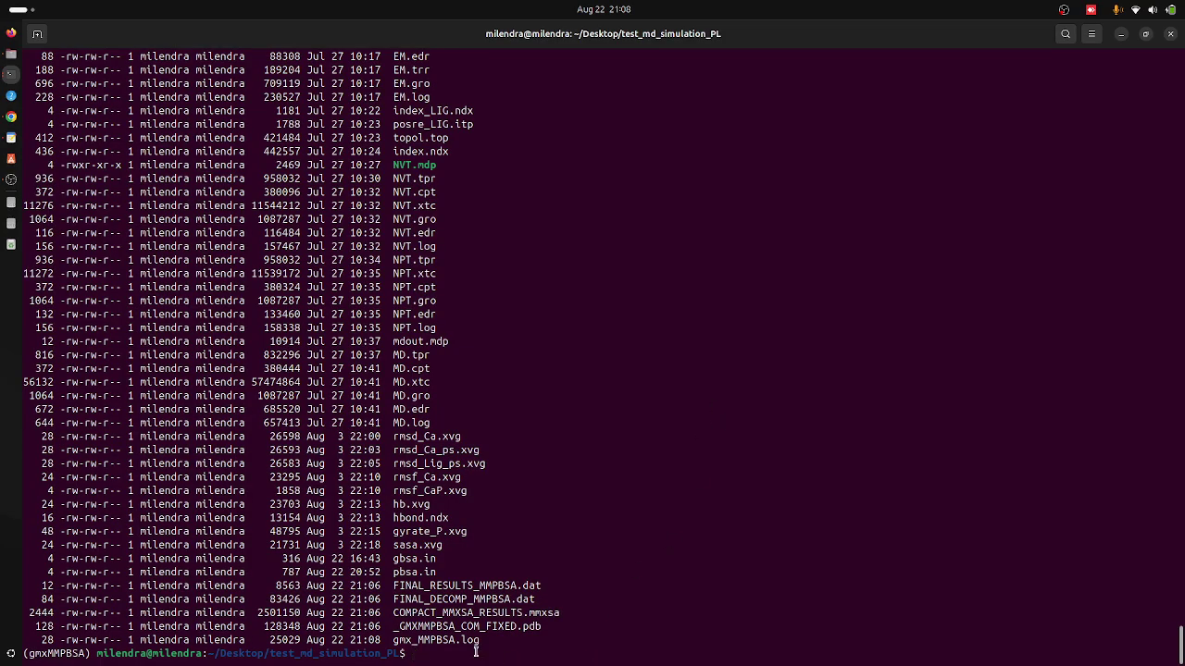
Step: Open FINAL_RESULTS_MMPBSA.dat in vi and go to the end of the file
double_click(482, 585)
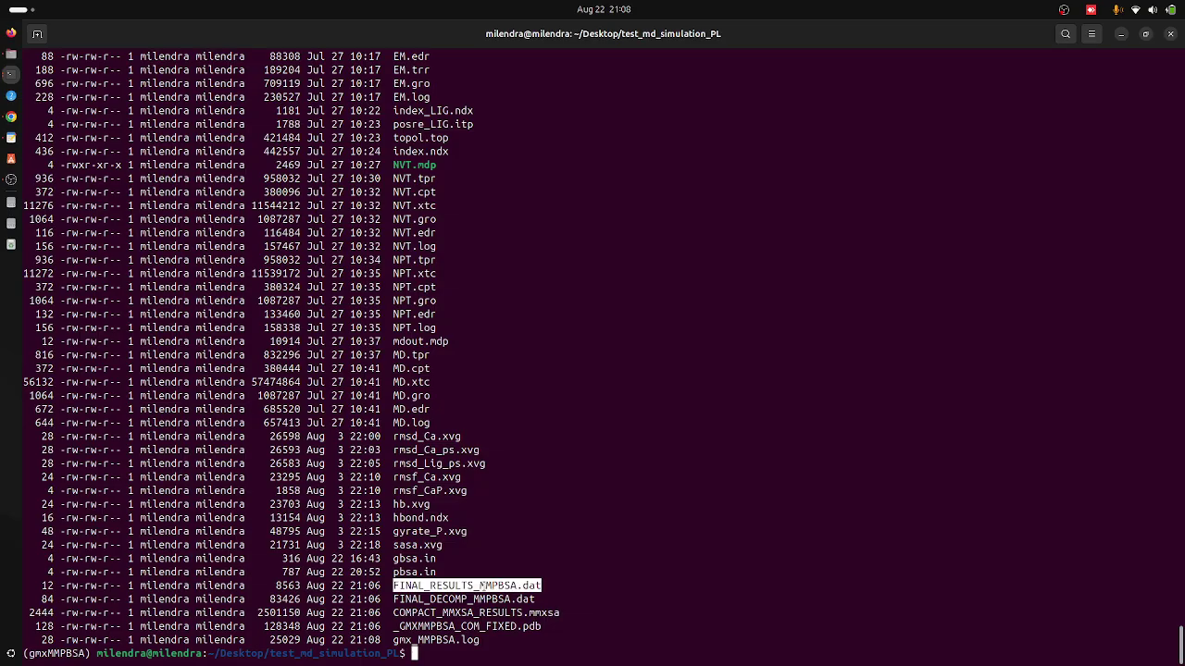
type("vi FINAL_R")
key("Tab")
key("Return")
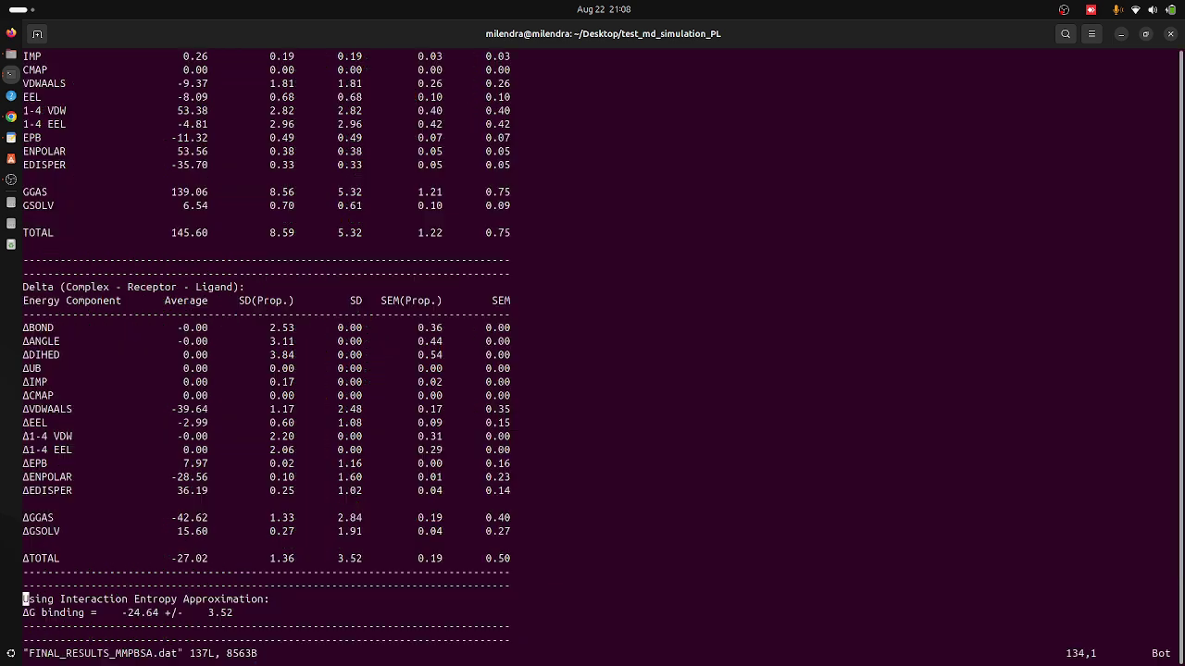
key("shift+g")
Step: Examine the ΔG binding line under Using Interaction Entropy Approximation, highlighting its value and error, and quit vi without saving
left_click_drag(22, 615, 241, 616)
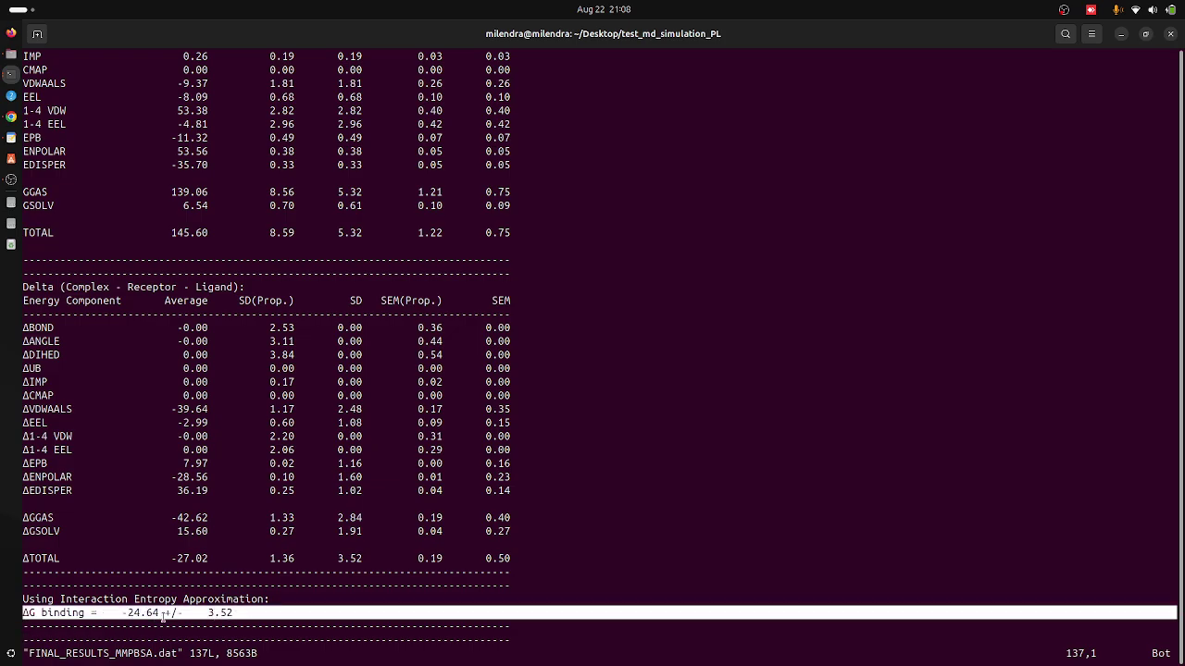
left_click(119, 614)
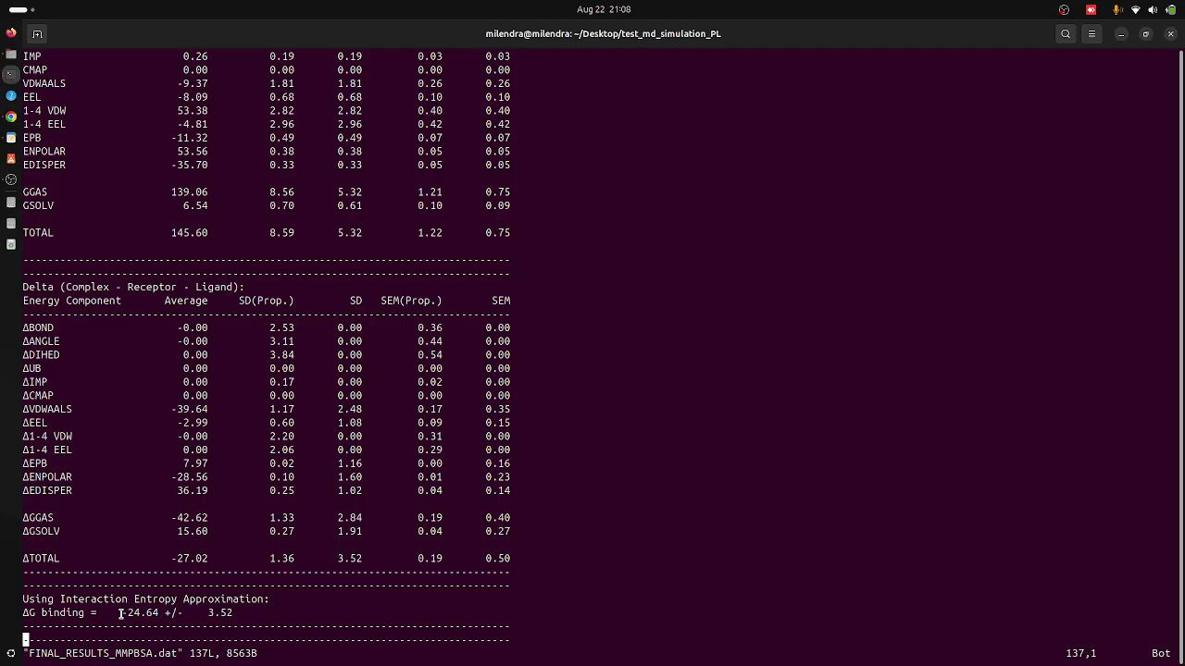
left_click_drag(120, 613, 236, 614)
left_click(151, 613)
left_click_drag(119, 612, 236, 614)
left_click(156, 613)
left_click_drag(117, 614, 132, 613)
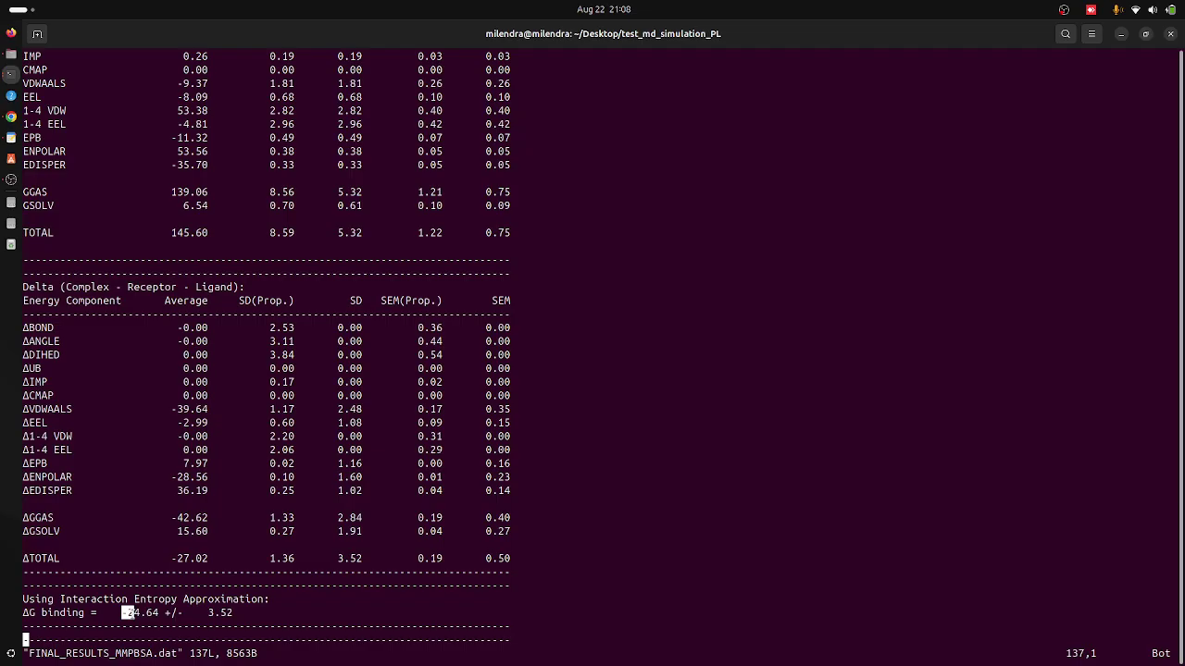
left_click(178, 612)
type(":q!")
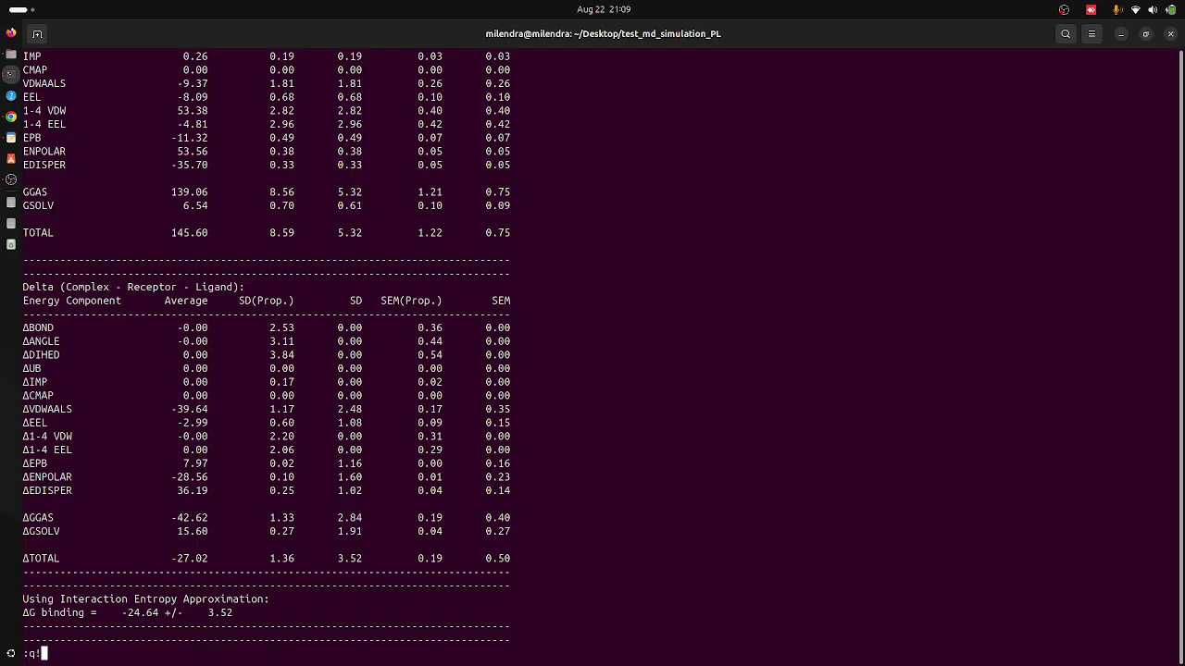
key("Return")
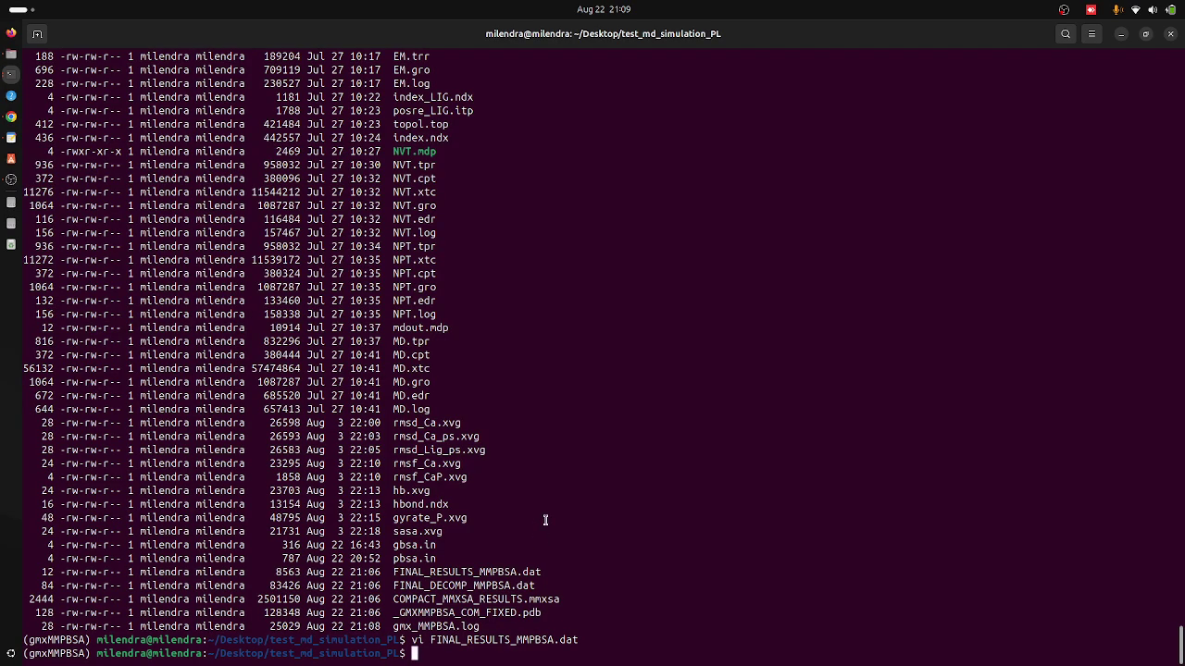
Step: Open FINAL_DECOMP_MMPBSA.dat in vi from the simulation folder
double_click(504, 585)
type("vi ")
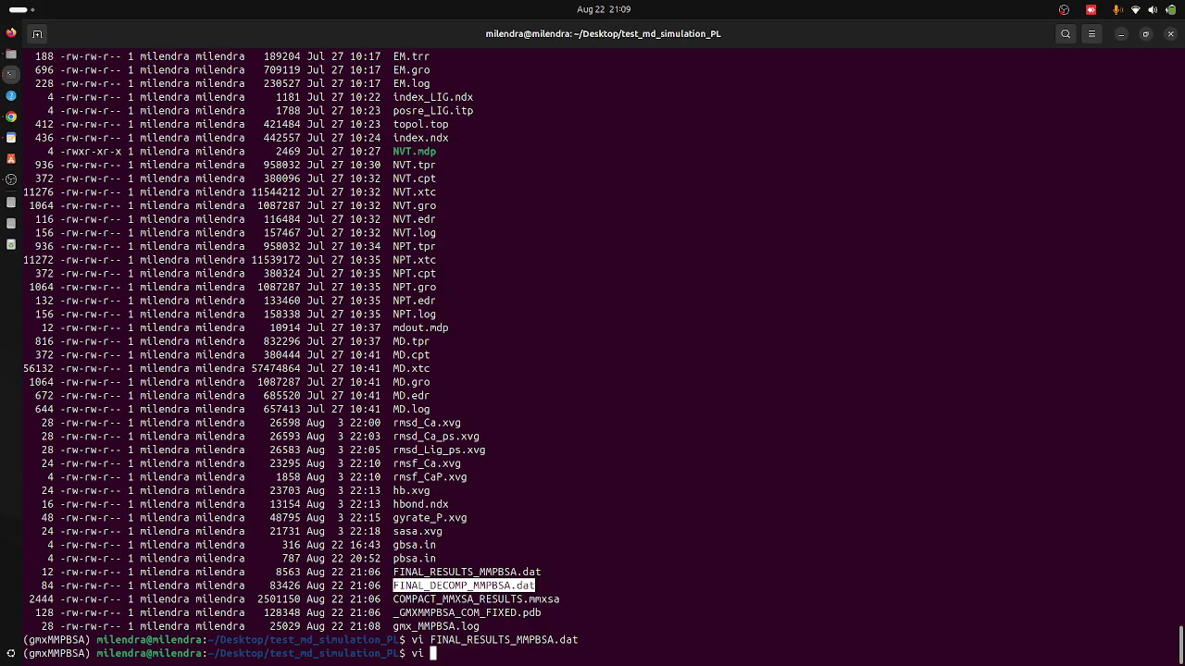
type("REC")
key("BackSpace")
key("BackSpace")
key("BackSpace")
type("FINAL_")
type("D")
key("Tab")
key("Return")
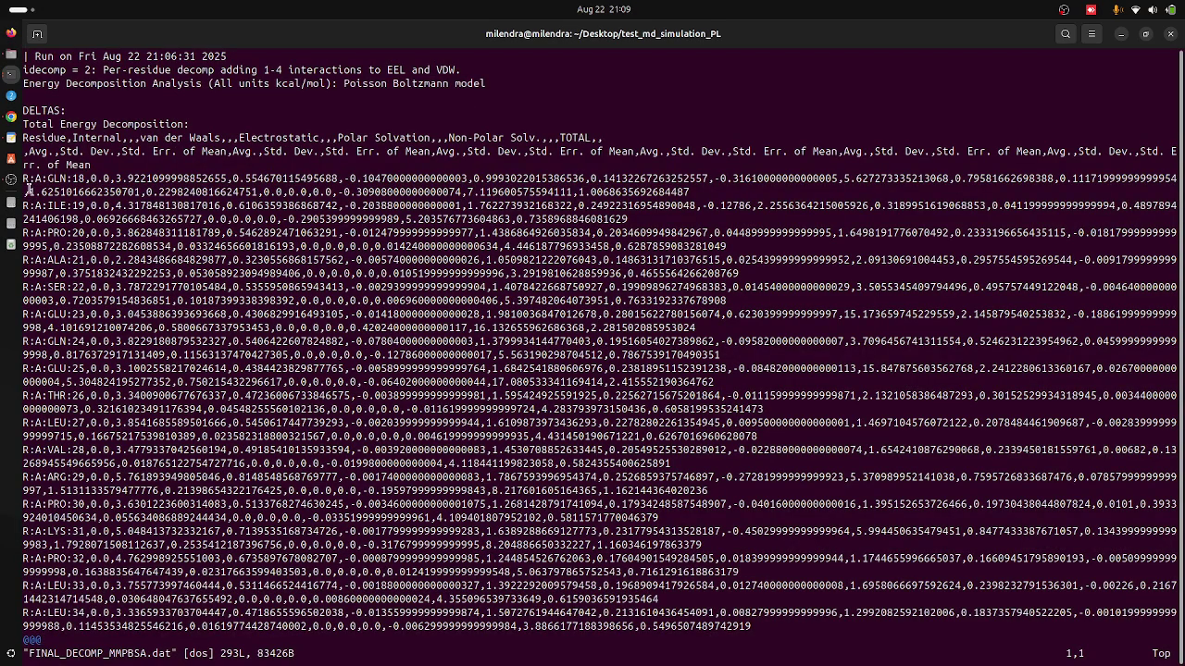
Step: Examine the per-residue Total Energy Decomposition rows, highlight the first residues' entries, and quit vi without saving
scroll(239, 481, "down", 20)
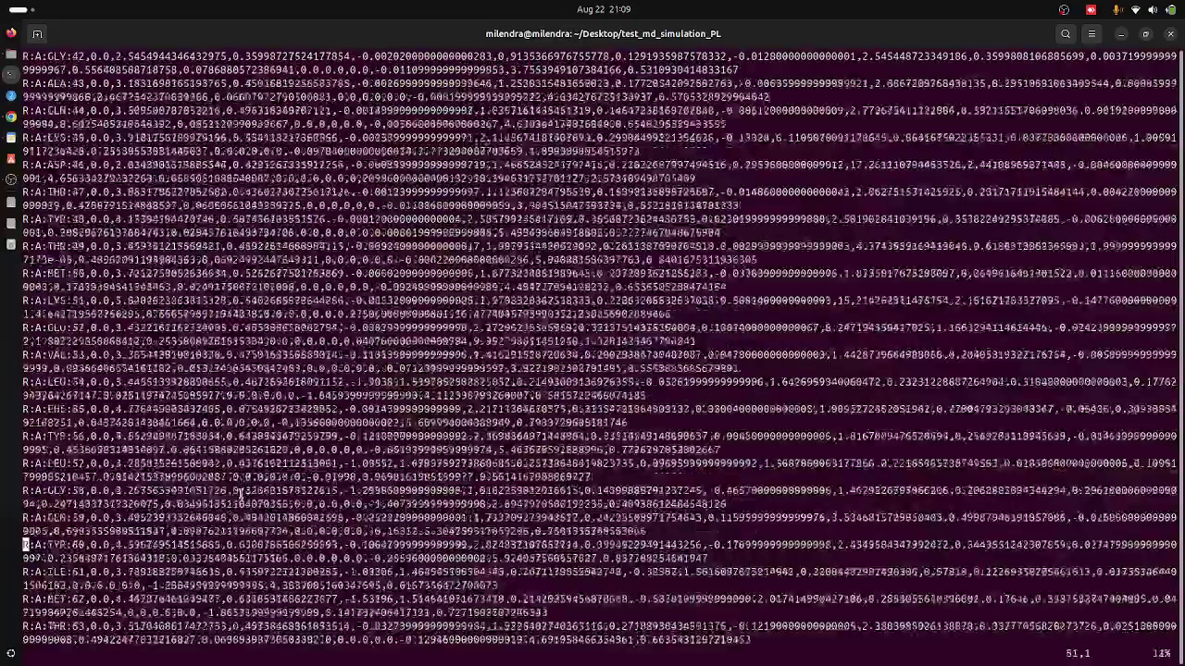
scroll(240, 497, "down", 20)
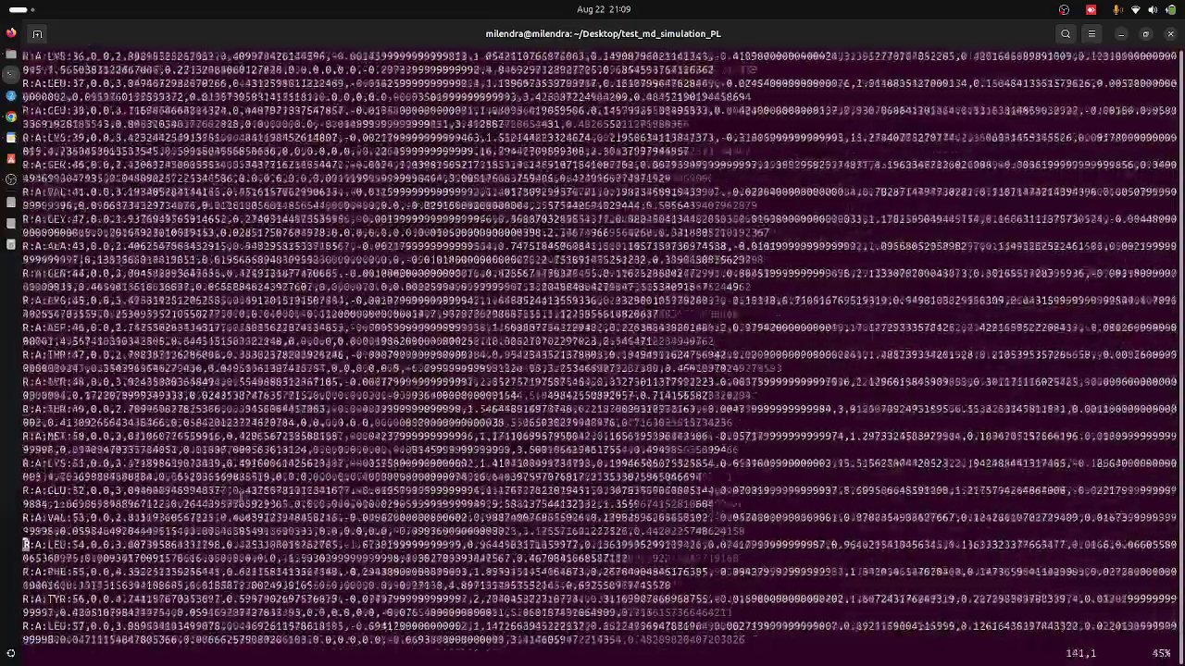
scroll(288, 515, "up", 20)
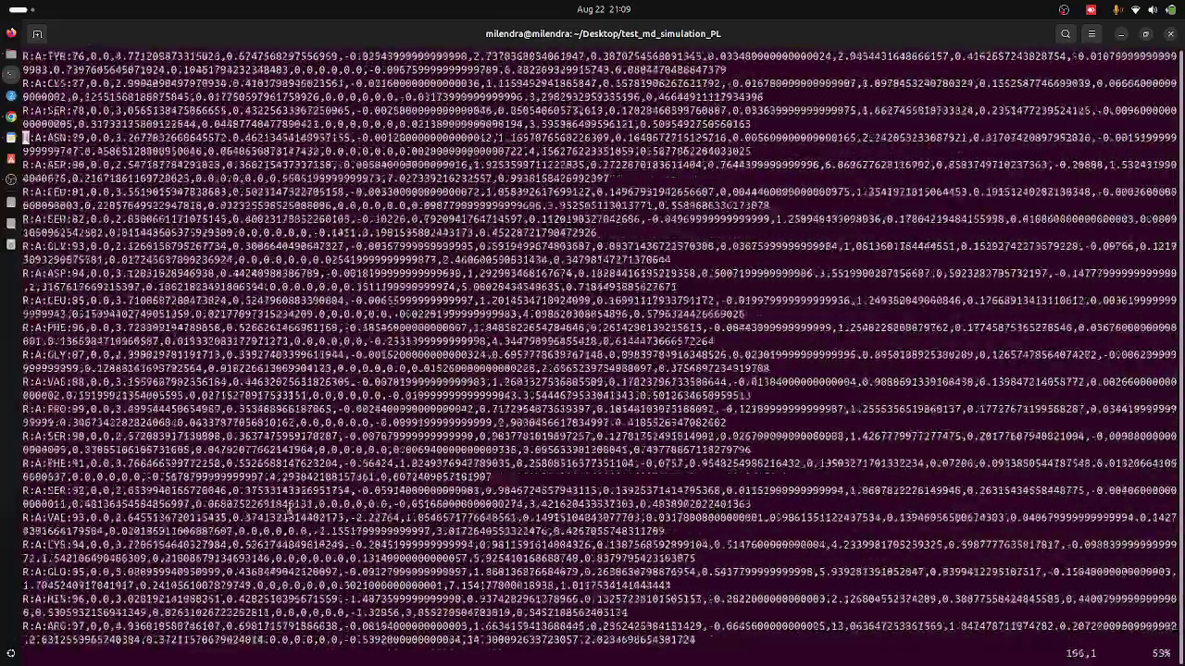
scroll(301, 449, "up", 20)
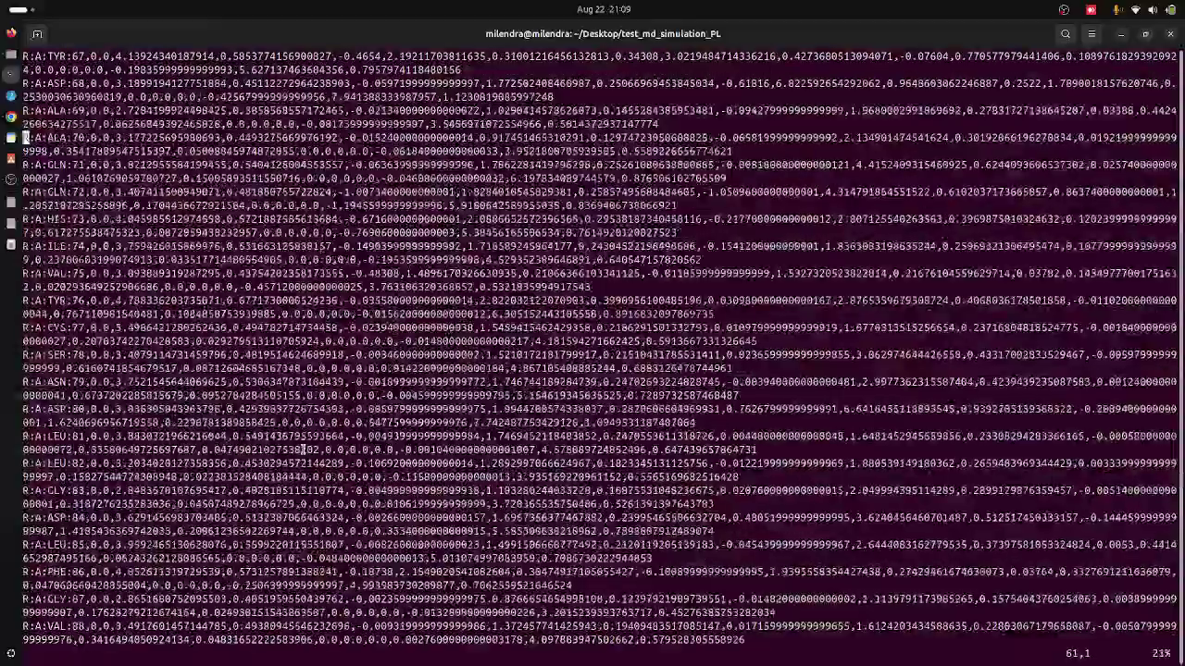
scroll(197, 343, "up", 12)
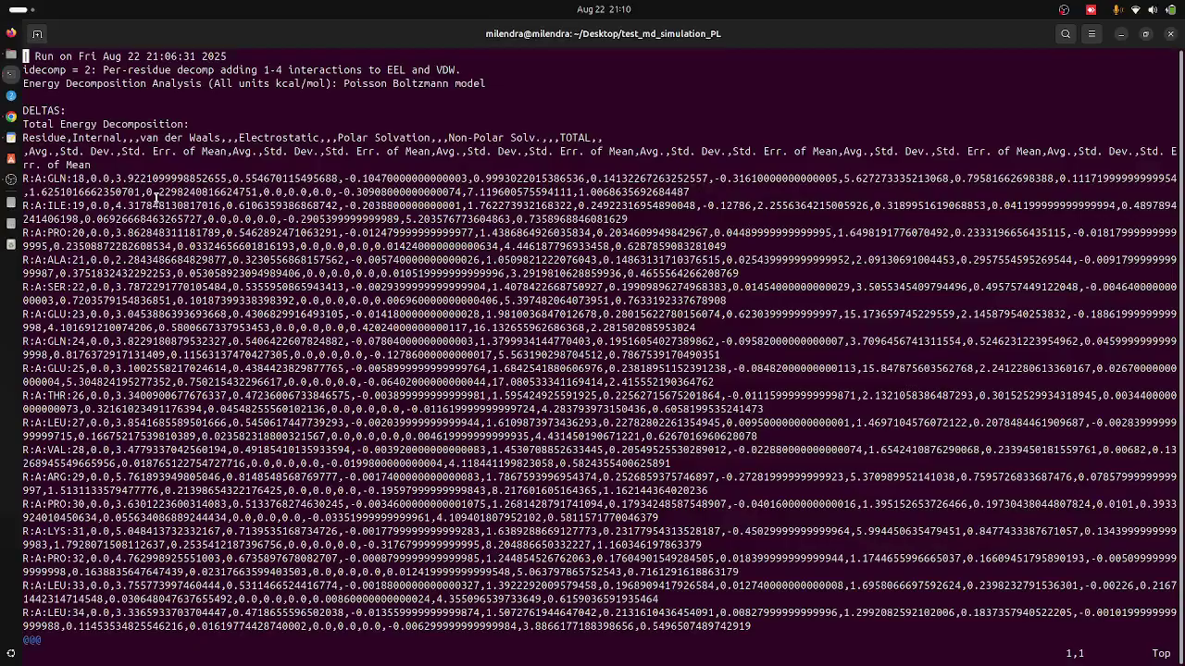
left_click_drag(23, 176, 581, 539)
left_click(551, 394)
type(":q!")
key("Return")
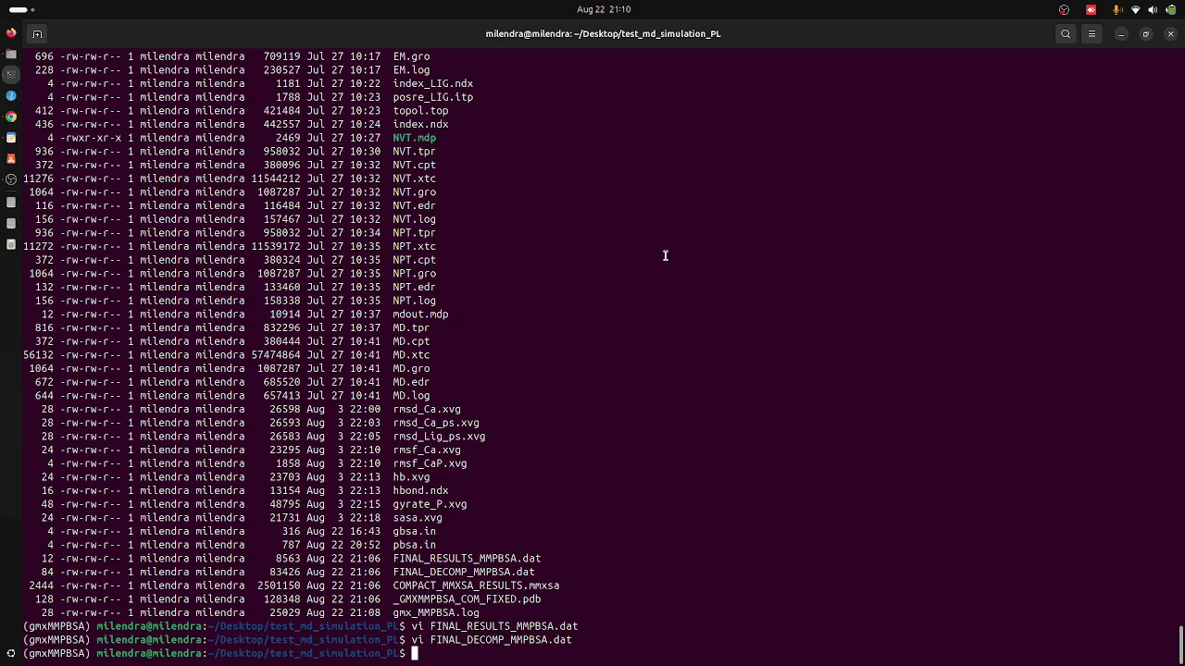